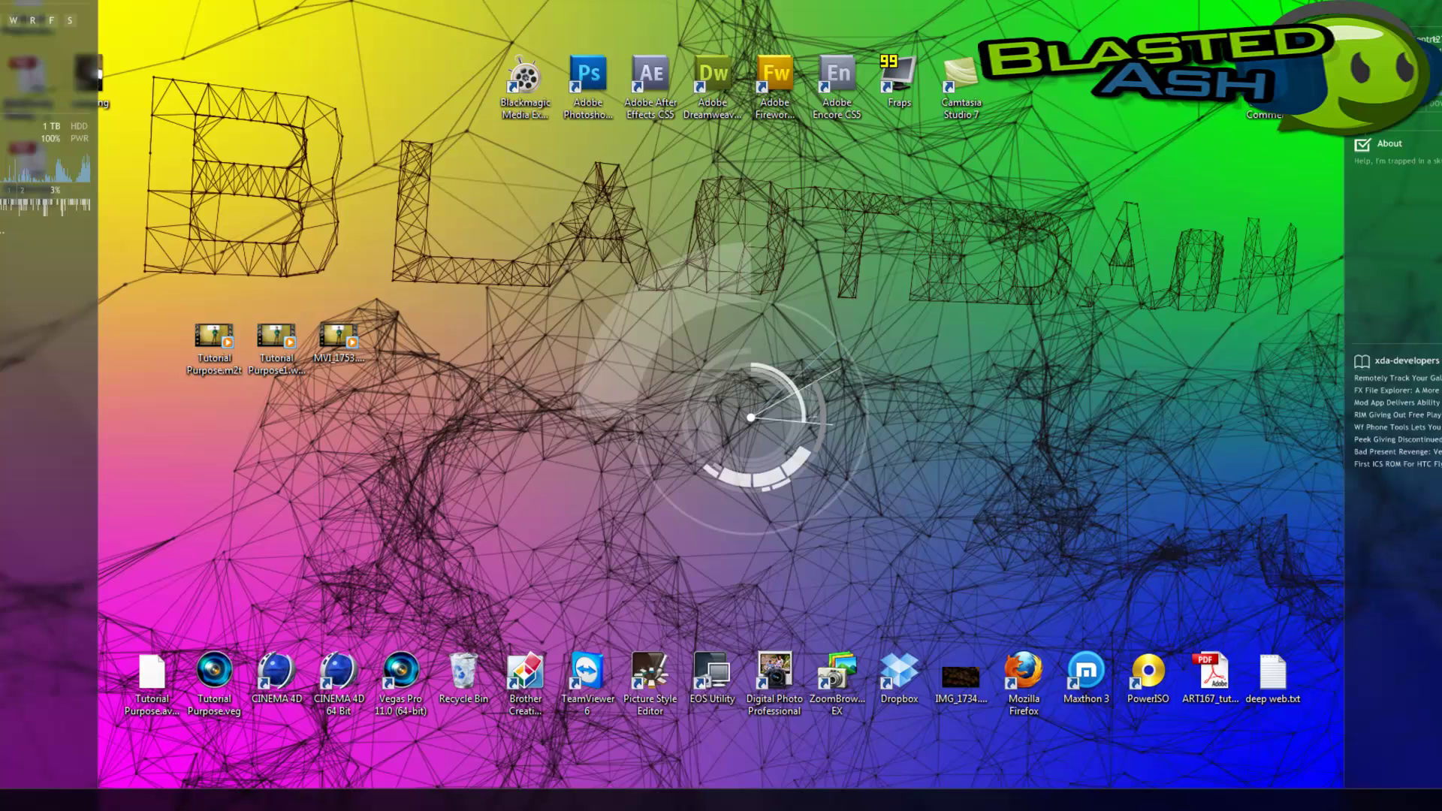
# Step: Restore the Vegas Pro window and scrub ahead through the timeline to preview later parts of the video
pyautogui.click(579, 763)
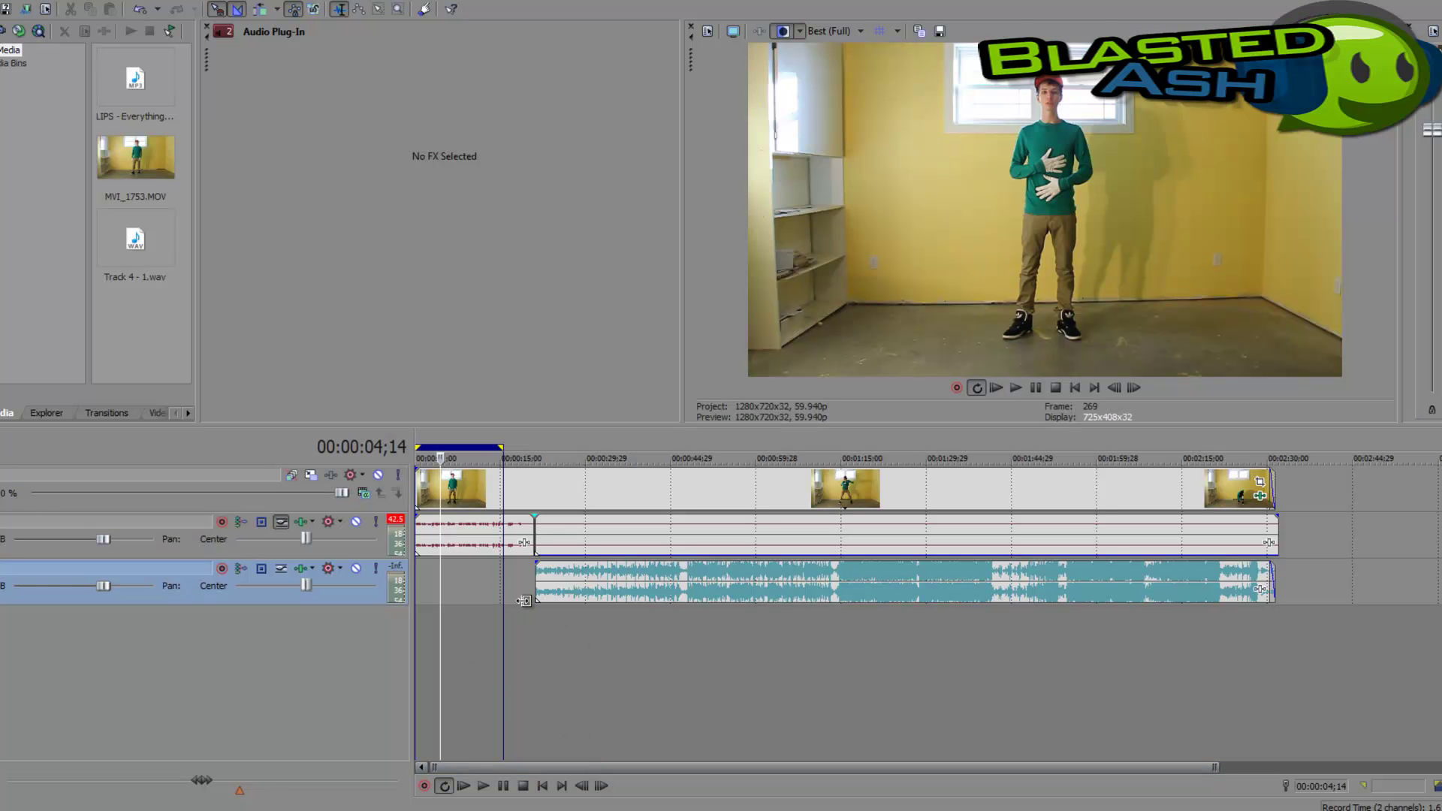
pyautogui.click(587, 636)
pyautogui.click(685, 636)
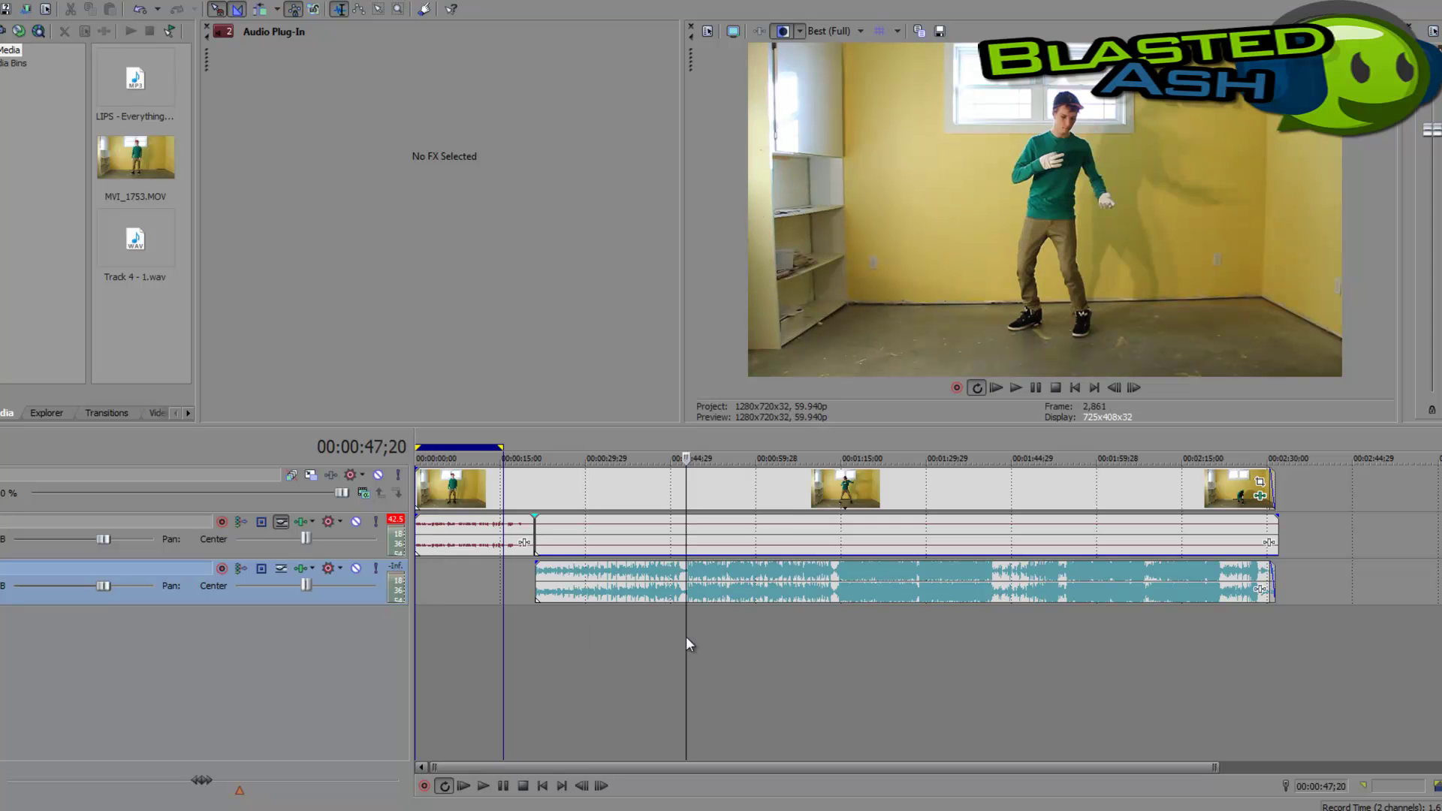
pyautogui.click(738, 633)
pyautogui.click(793, 633)
pyautogui.click(859, 623)
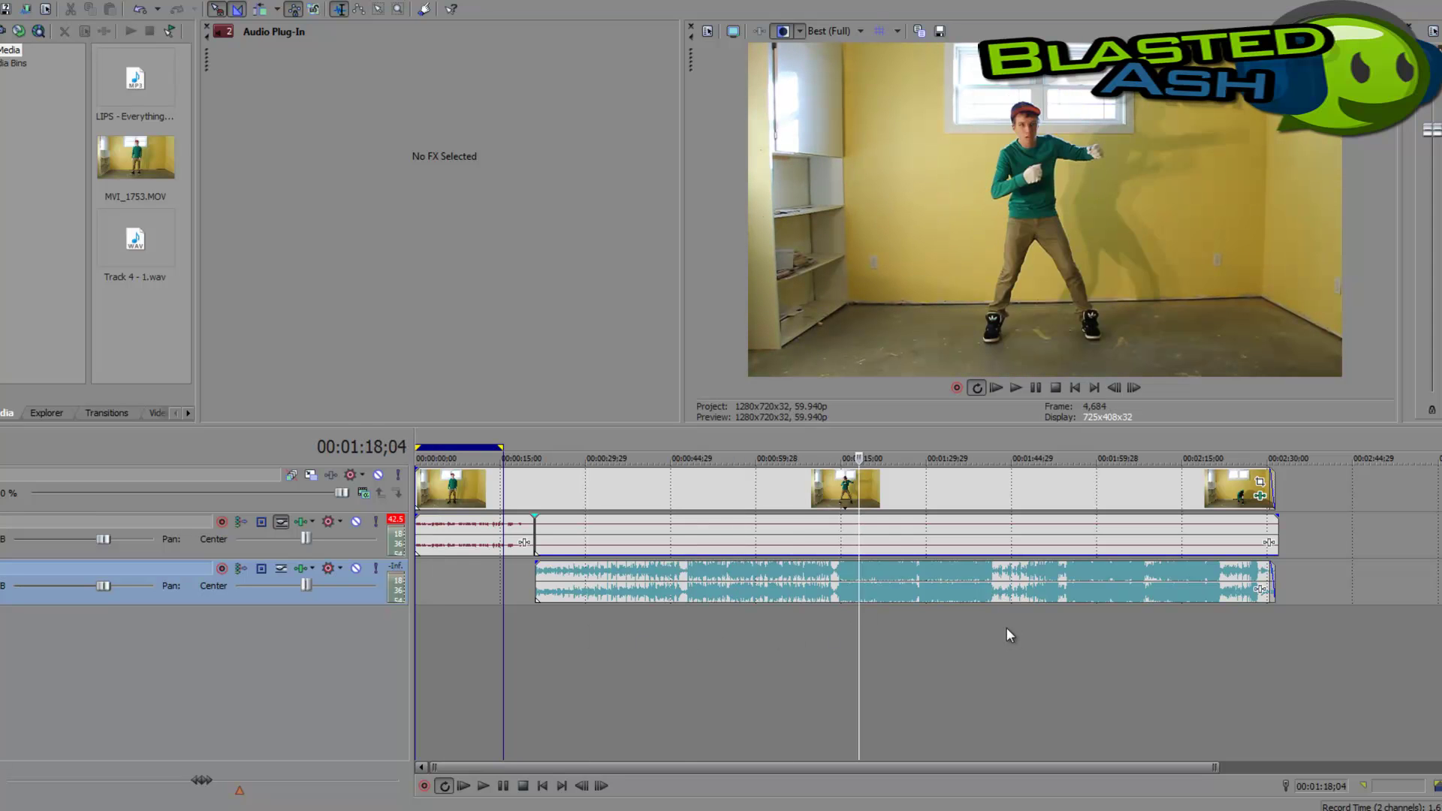
pyautogui.click(1006, 627)
pyautogui.click(1107, 635)
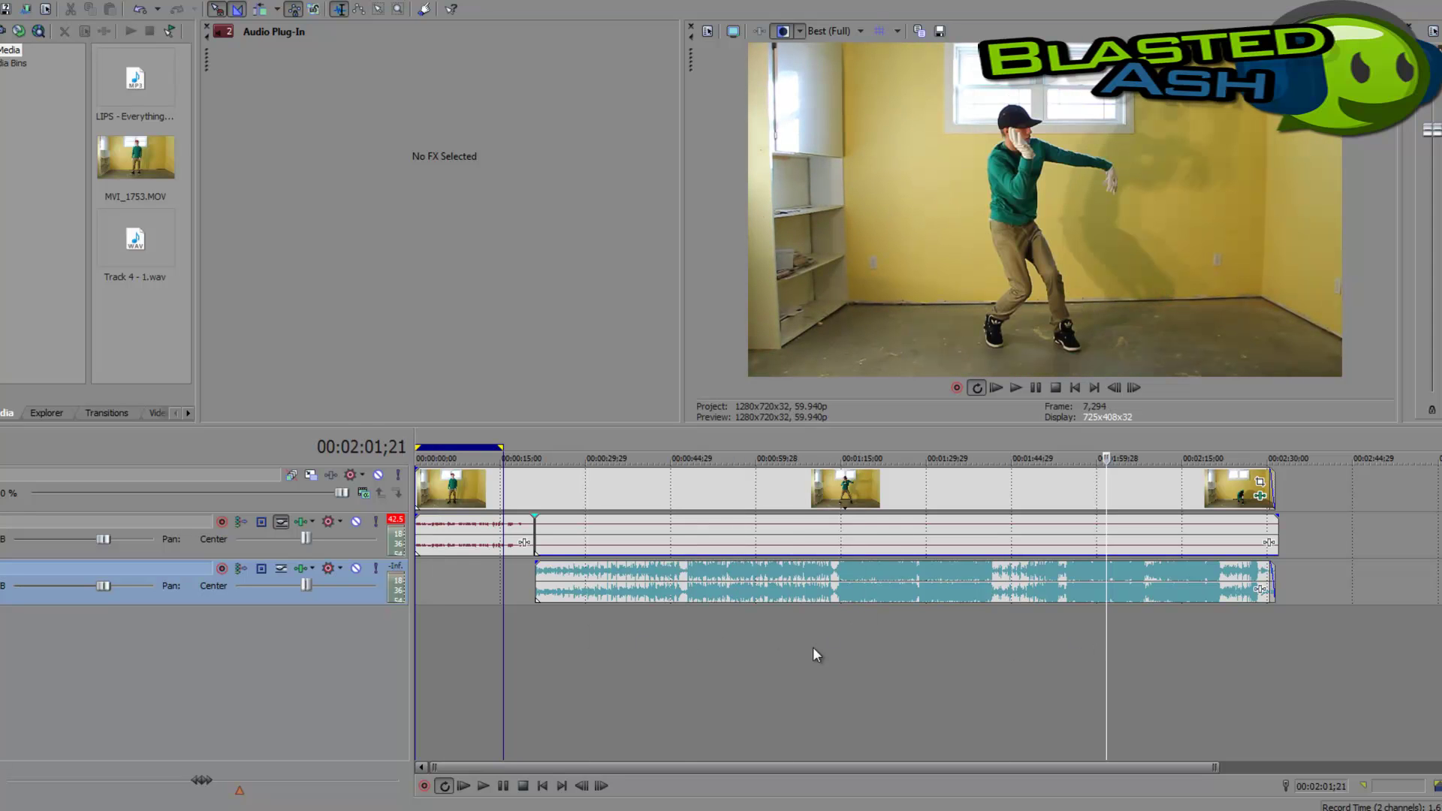
# Step: Return to the timeline start, dismiss the device warning, and play then pause the opening dialogue
pyautogui.click(472, 646)
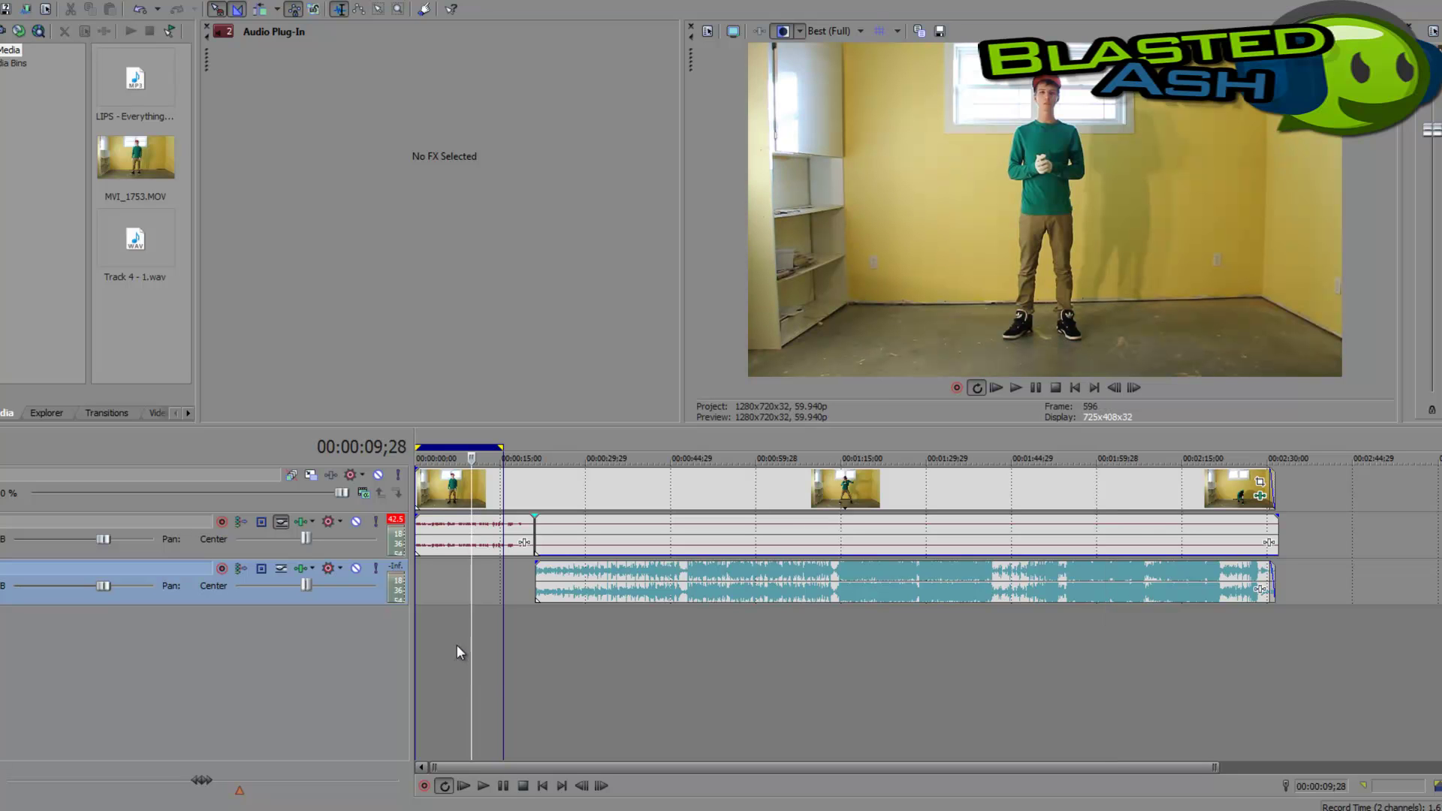
pyautogui.click(445, 668)
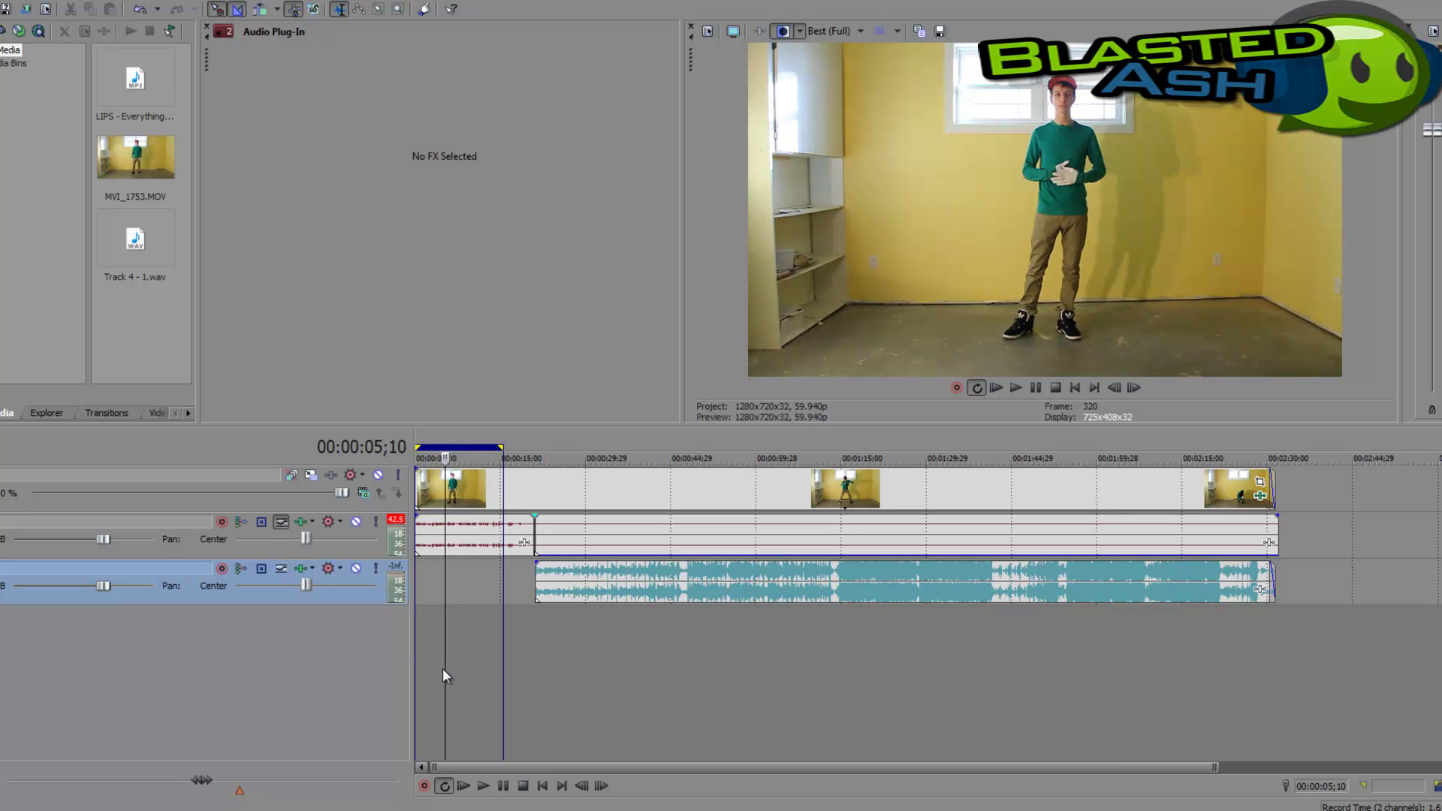
pyautogui.click(541, 785)
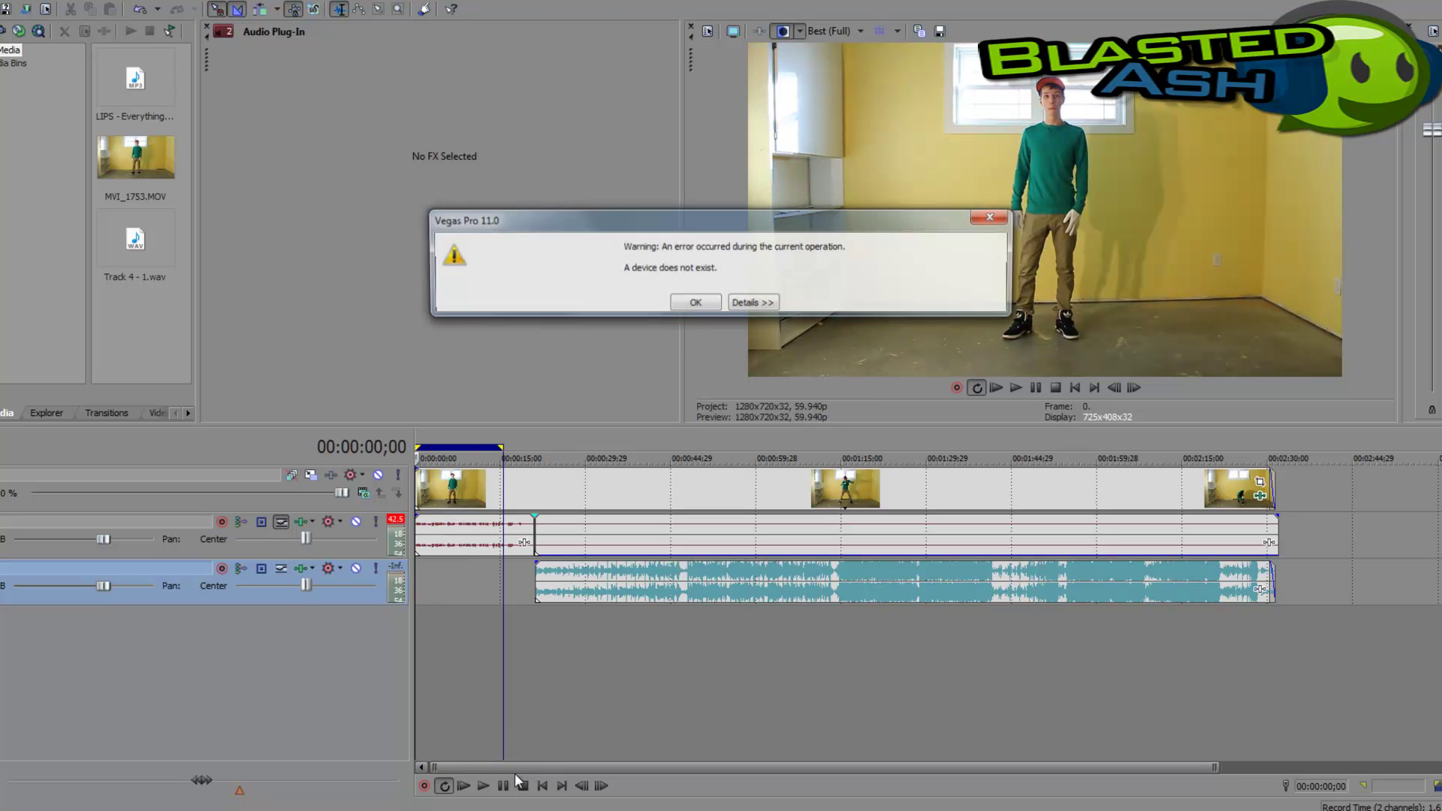
pyautogui.click(696, 302)
pyautogui.click(463, 622)
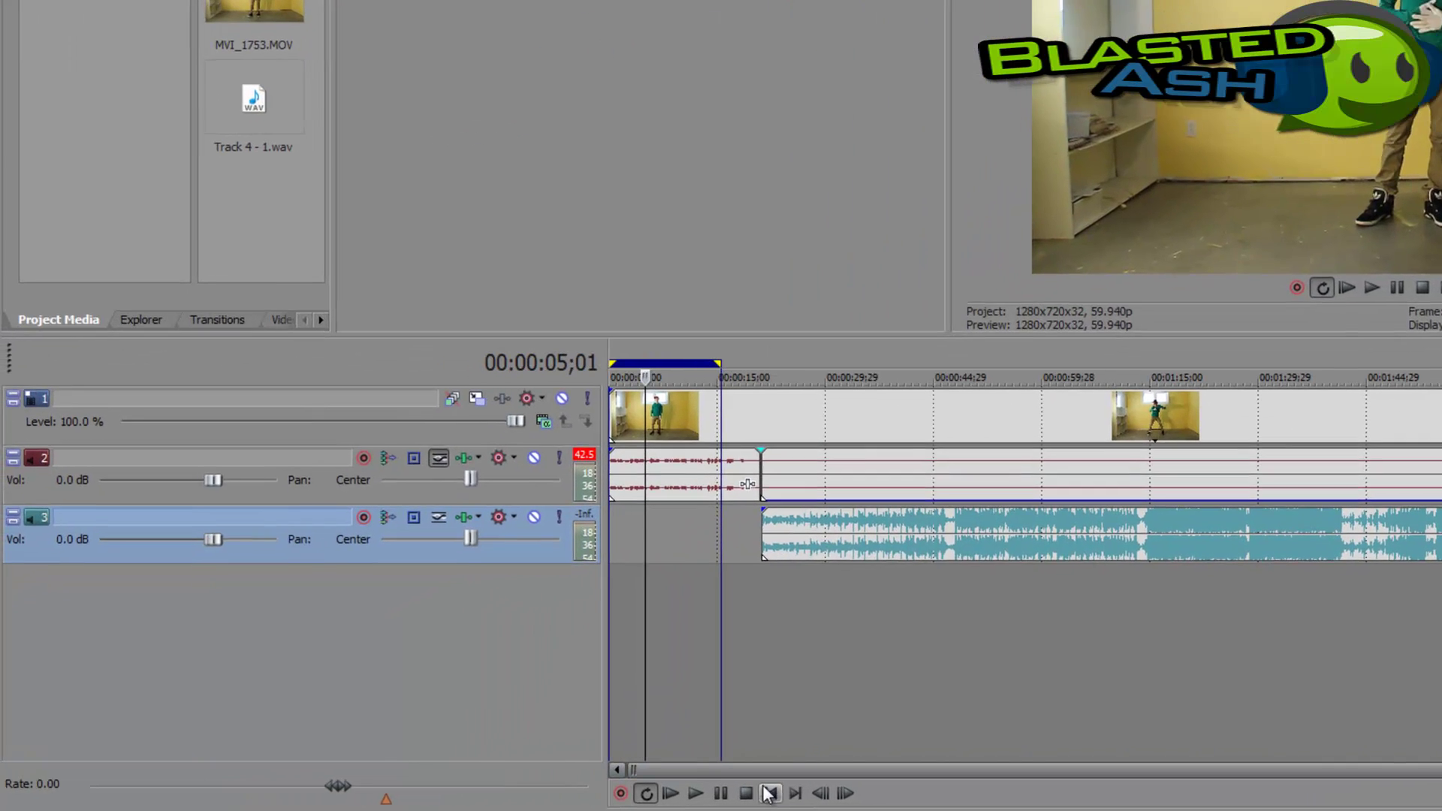
pyautogui.click(542, 788)
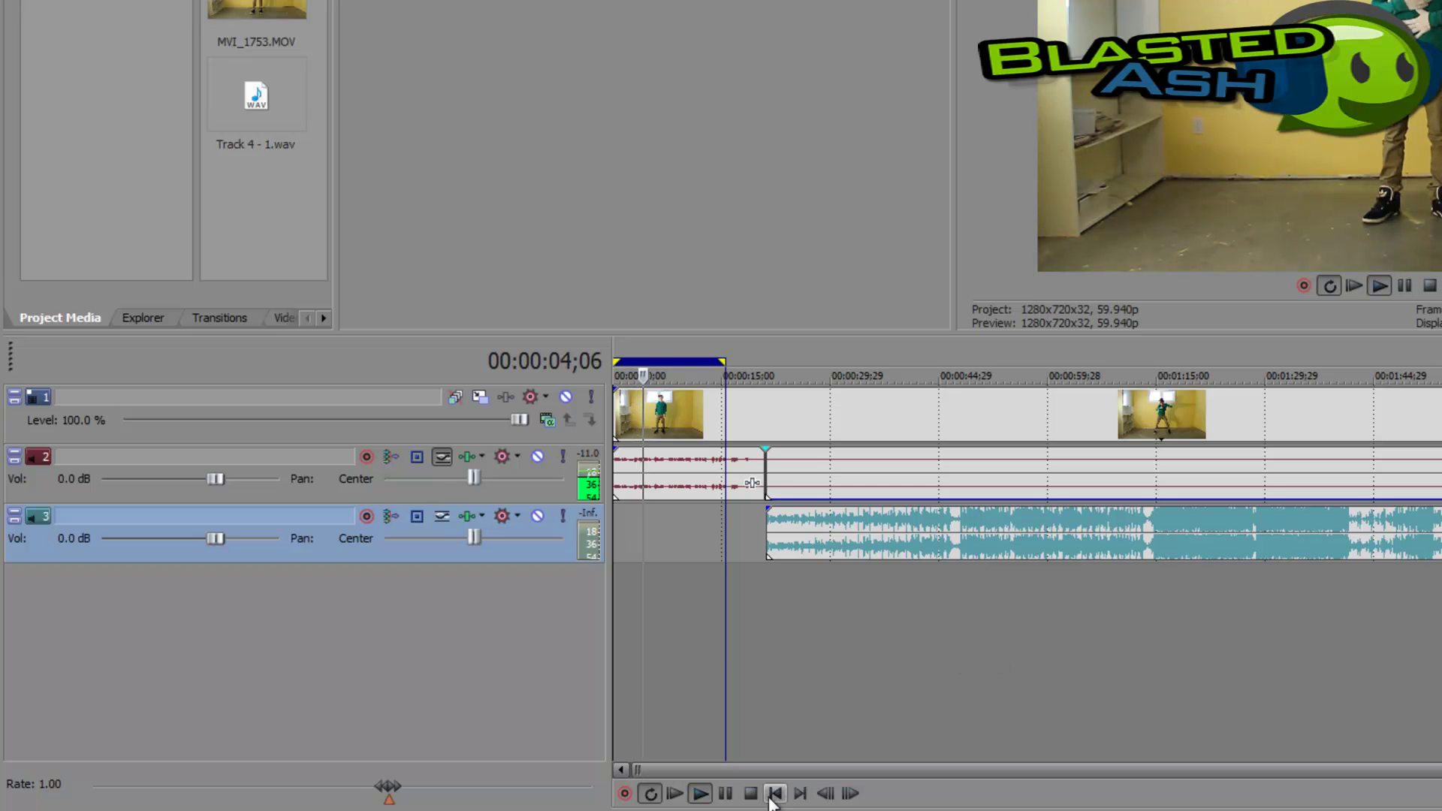
pyautogui.click(726, 795)
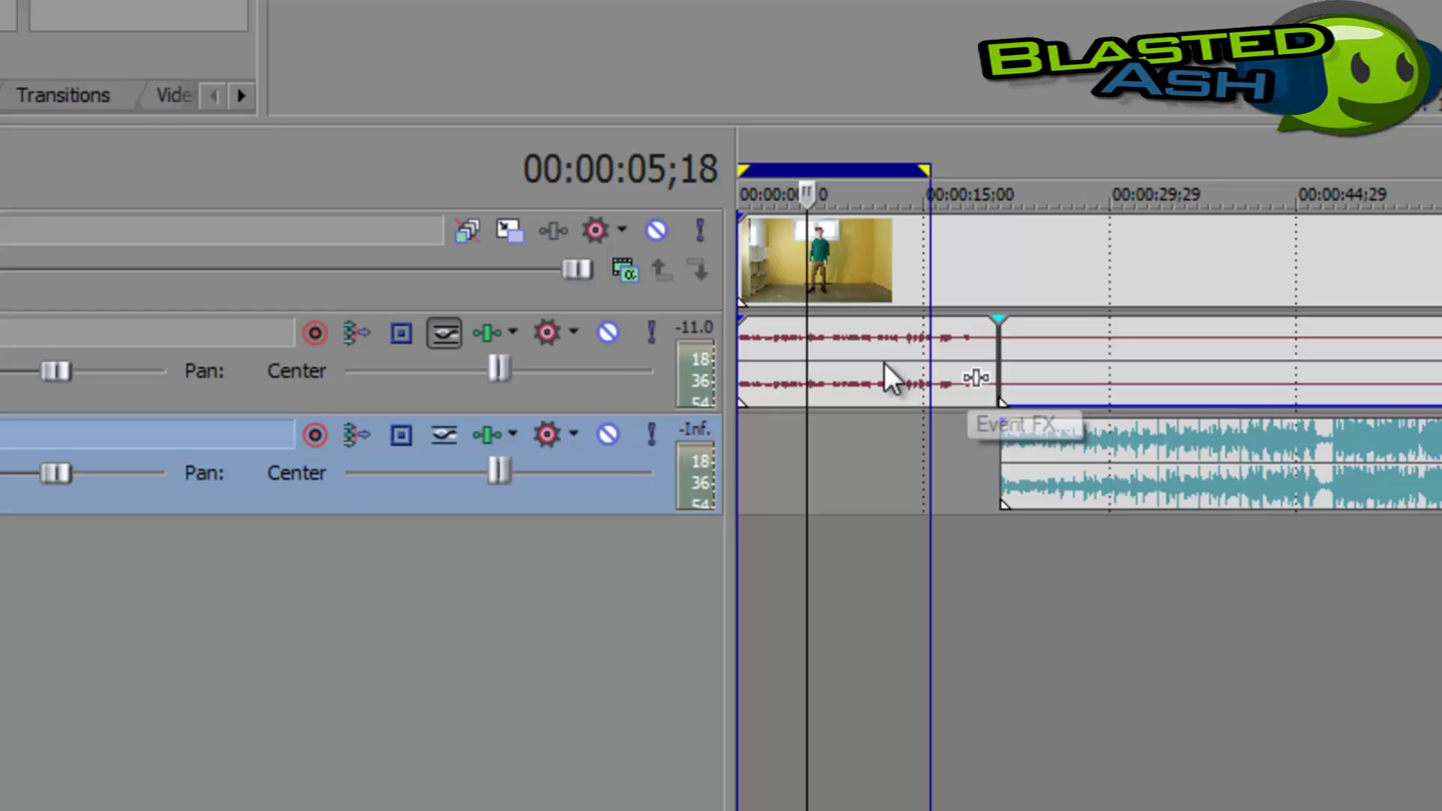
# Step: Add a Resonant Filter to the dialogue audio event via Audio Event FX, leaving default settings
pyautogui.click(878, 362)
pyautogui.rightClick(766, 474)
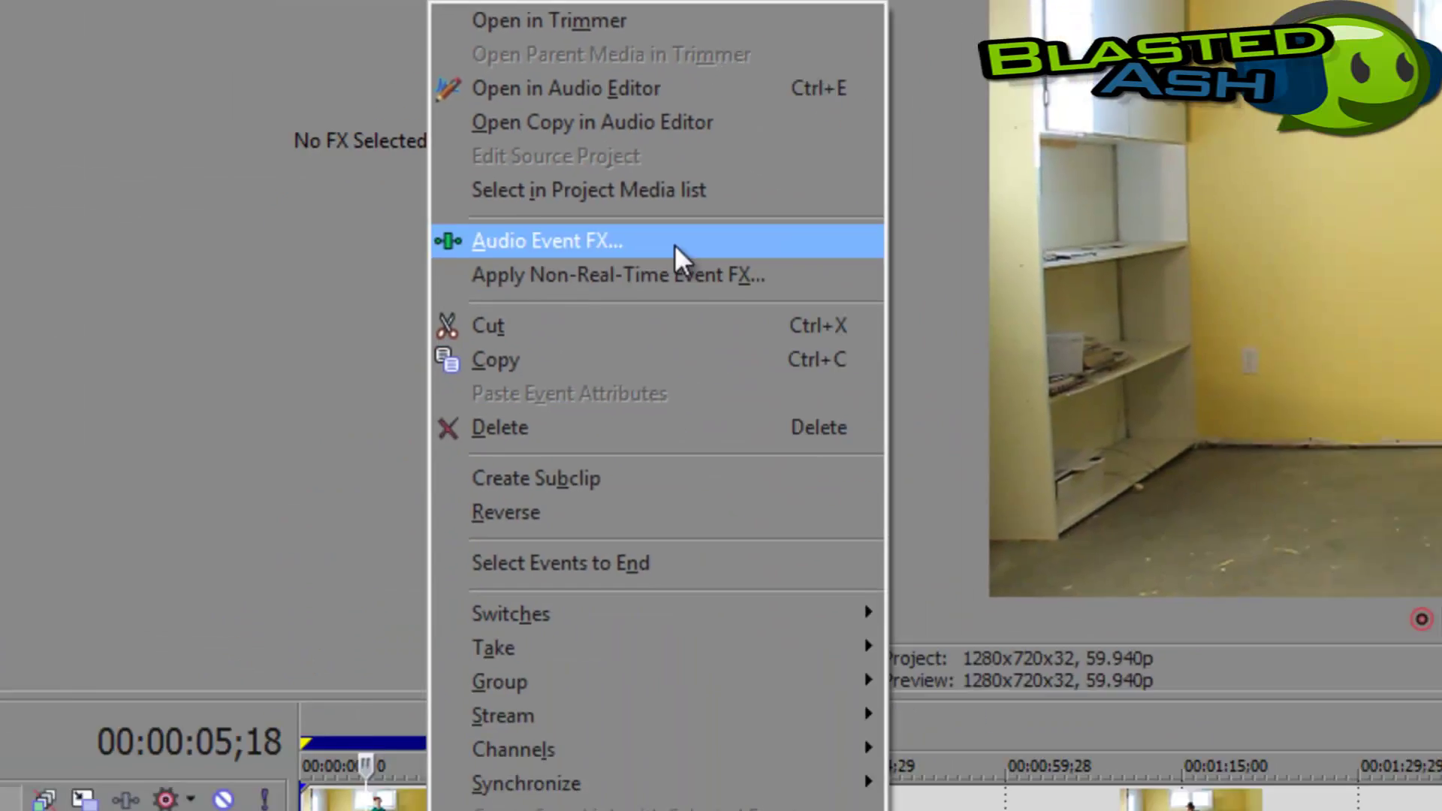
pyautogui.click(675, 245)
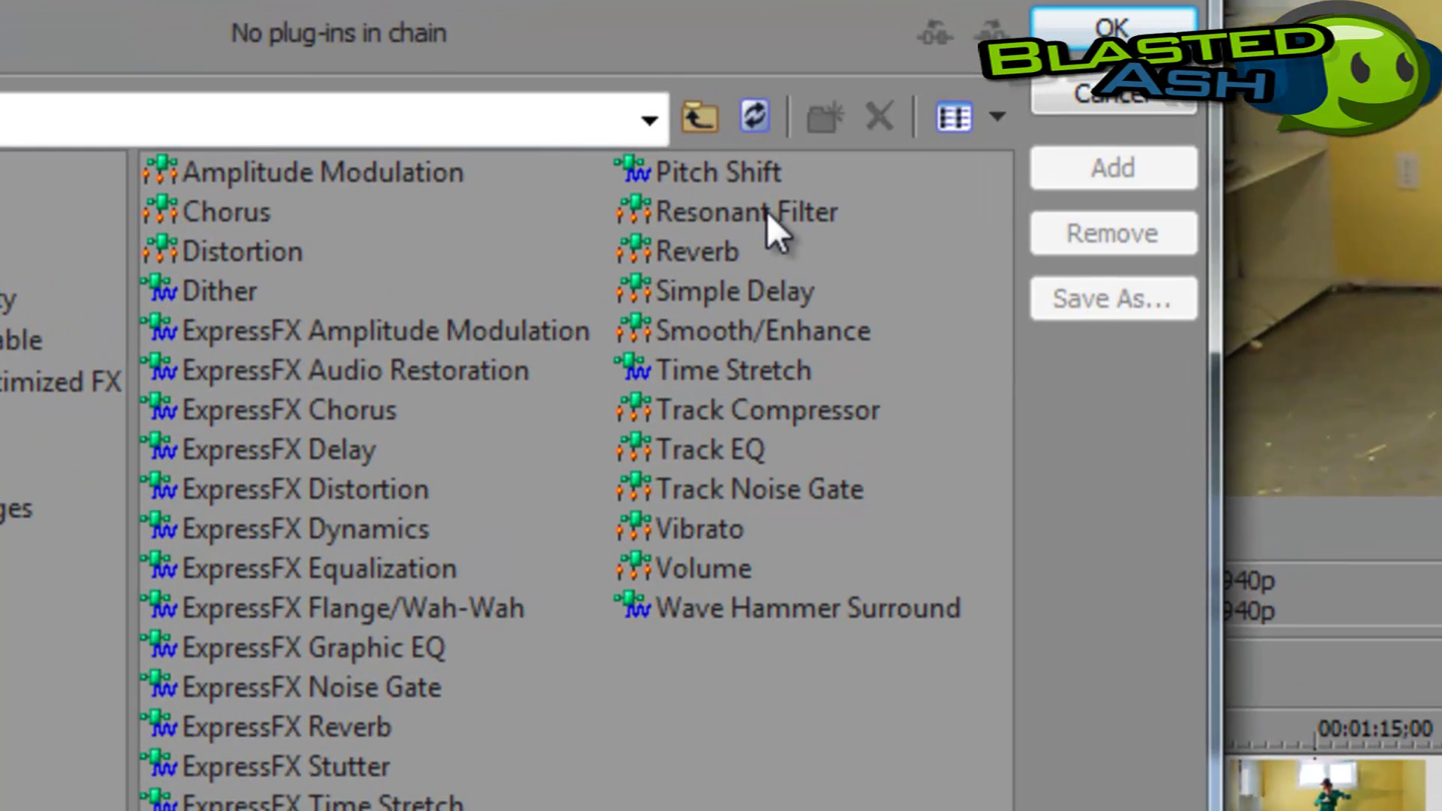
pyautogui.click(768, 212)
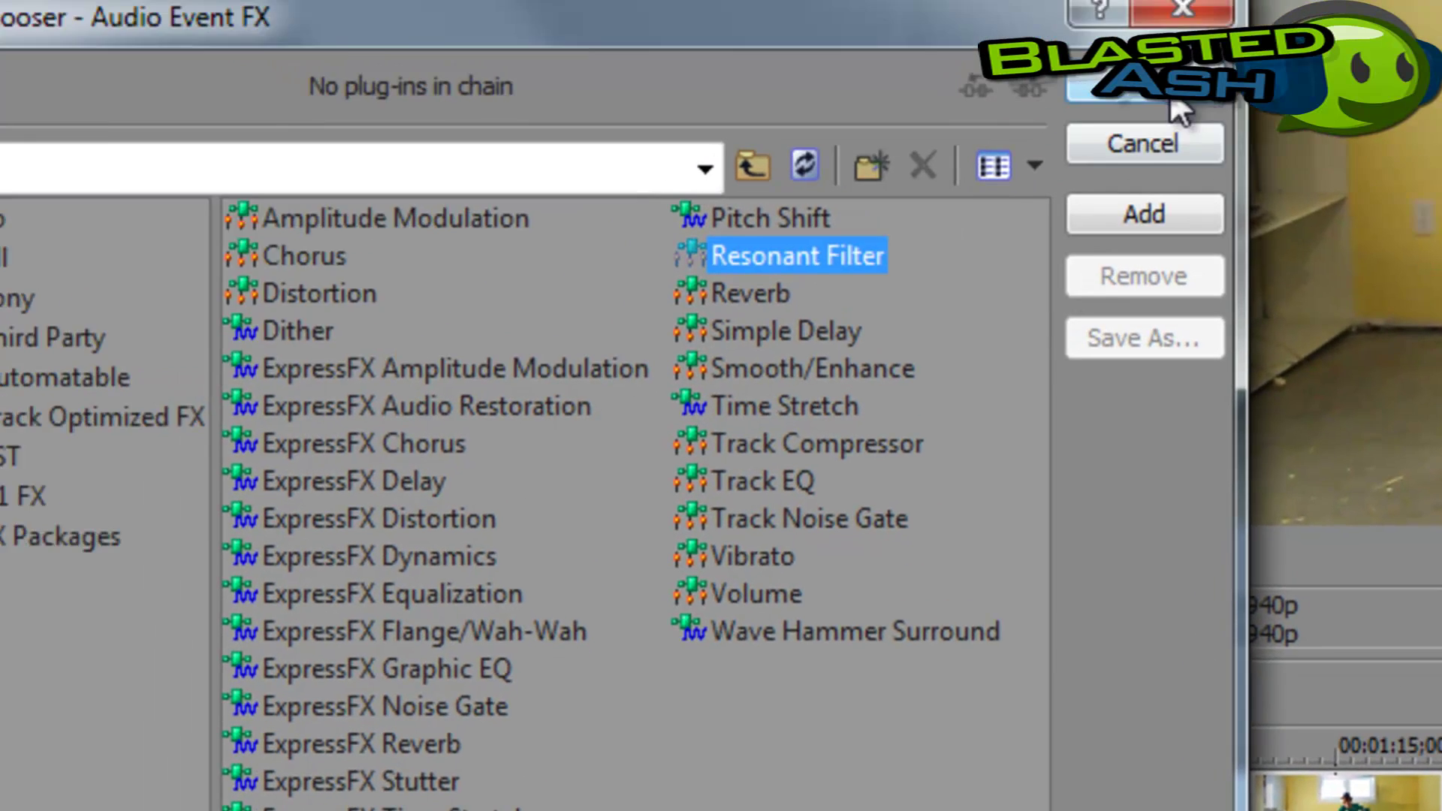
pyautogui.click(1173, 100)
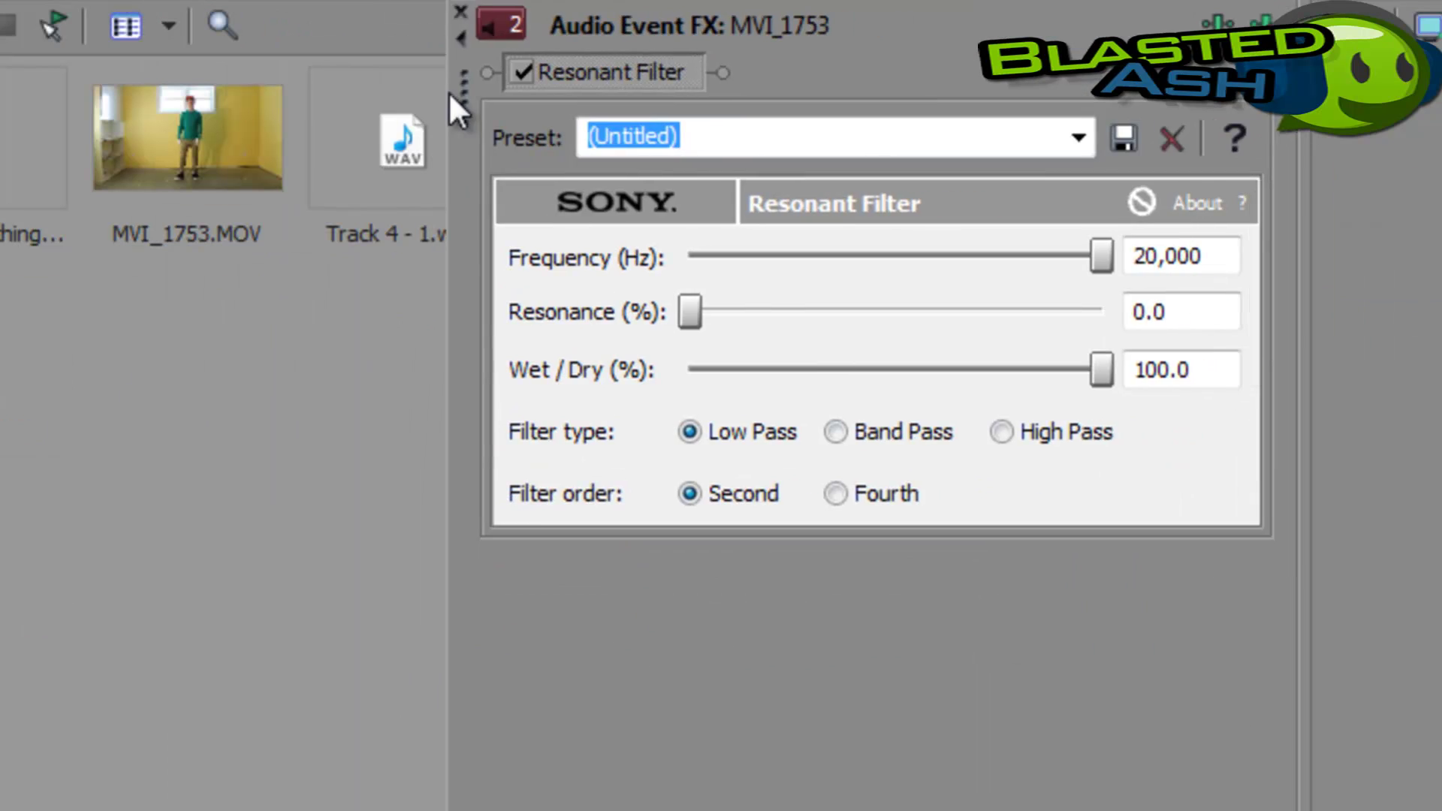
# Step: Widen the docked Audio Event FX pane and browse the Resonant Filter presets without selecting one
pyautogui.moveTo(446, 157); pyautogui.dragTo(310, 177)
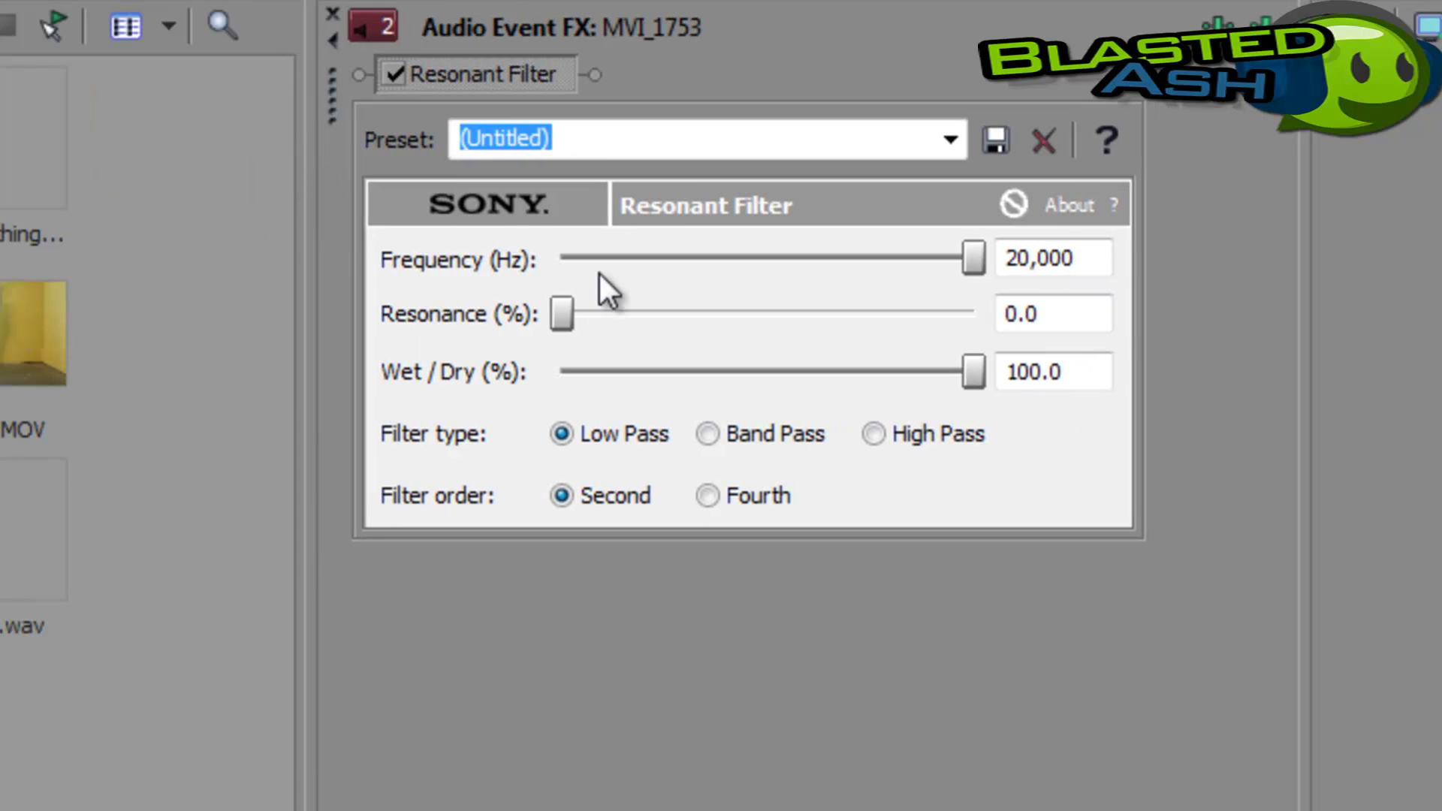
pyautogui.click(948, 139)
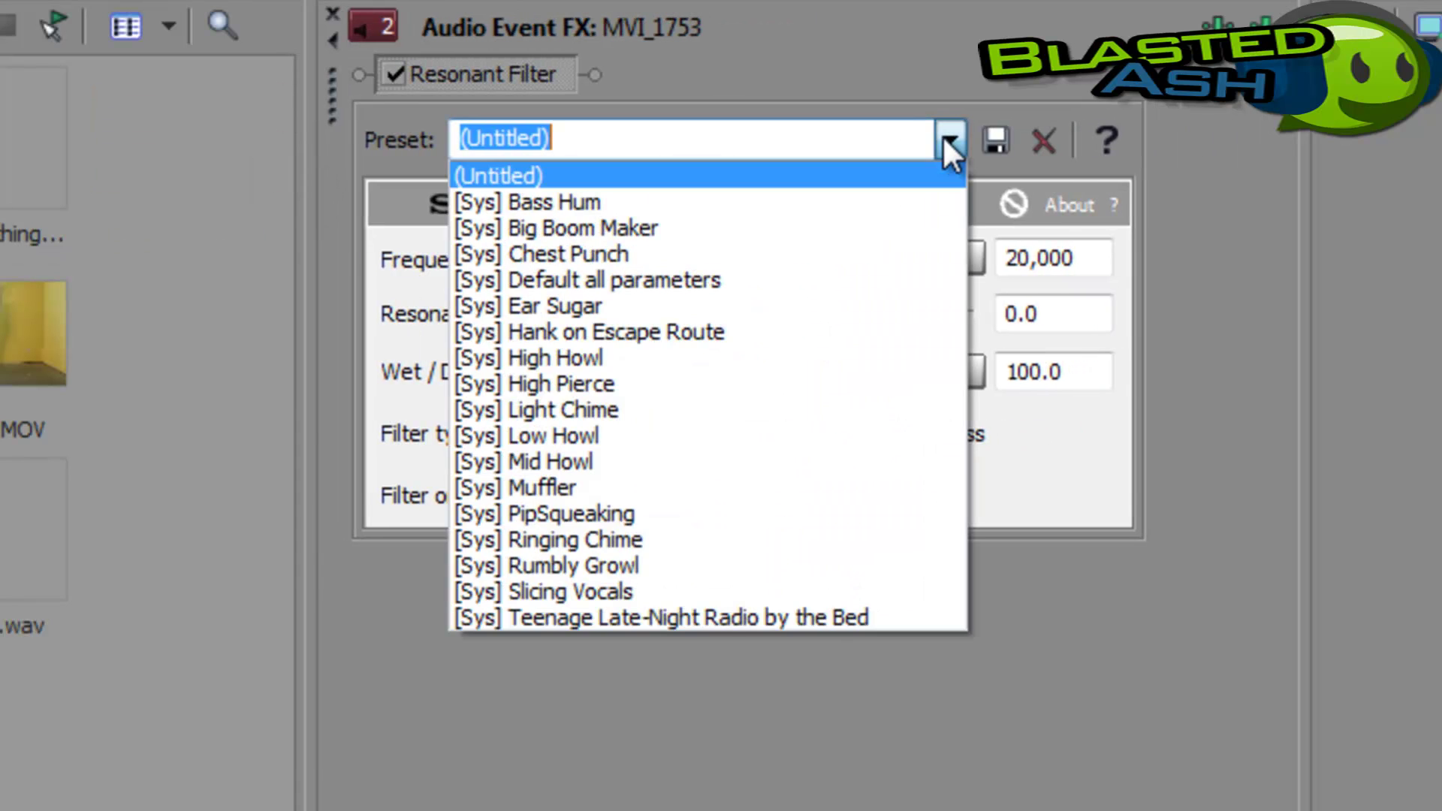
pyautogui.click(948, 138)
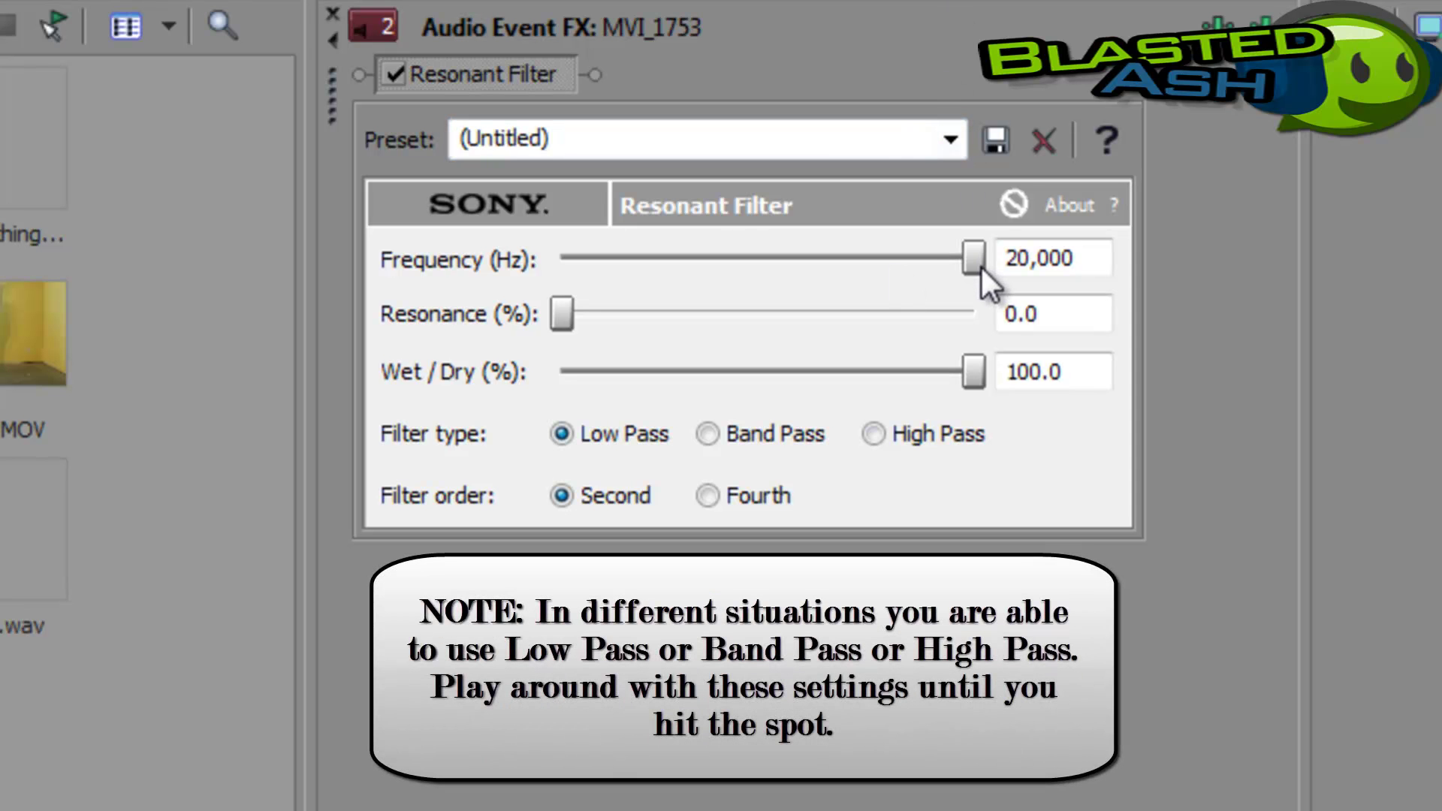
# Step: Set the Resonant Filter frequency to 3,705 Hz and its wet/dry mix to 92.7%
pyautogui.moveTo(976, 260); pyautogui.dragTo(803, 267)
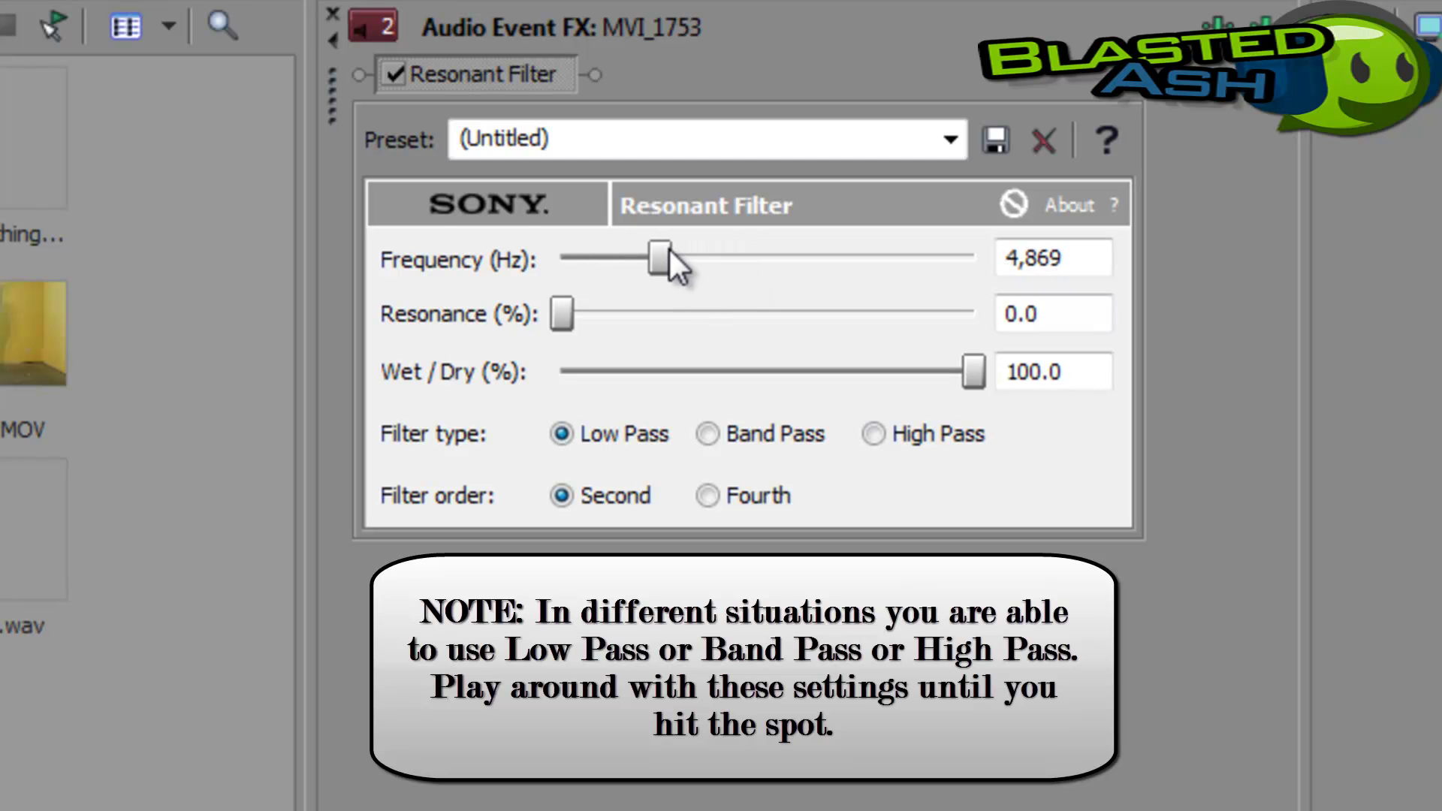
pyautogui.moveTo(804, 267)
pyautogui.mouseDown()
pyautogui.moveTo(610, 253)
pyautogui.moveTo(636, 253)
pyautogui.mouseUp()
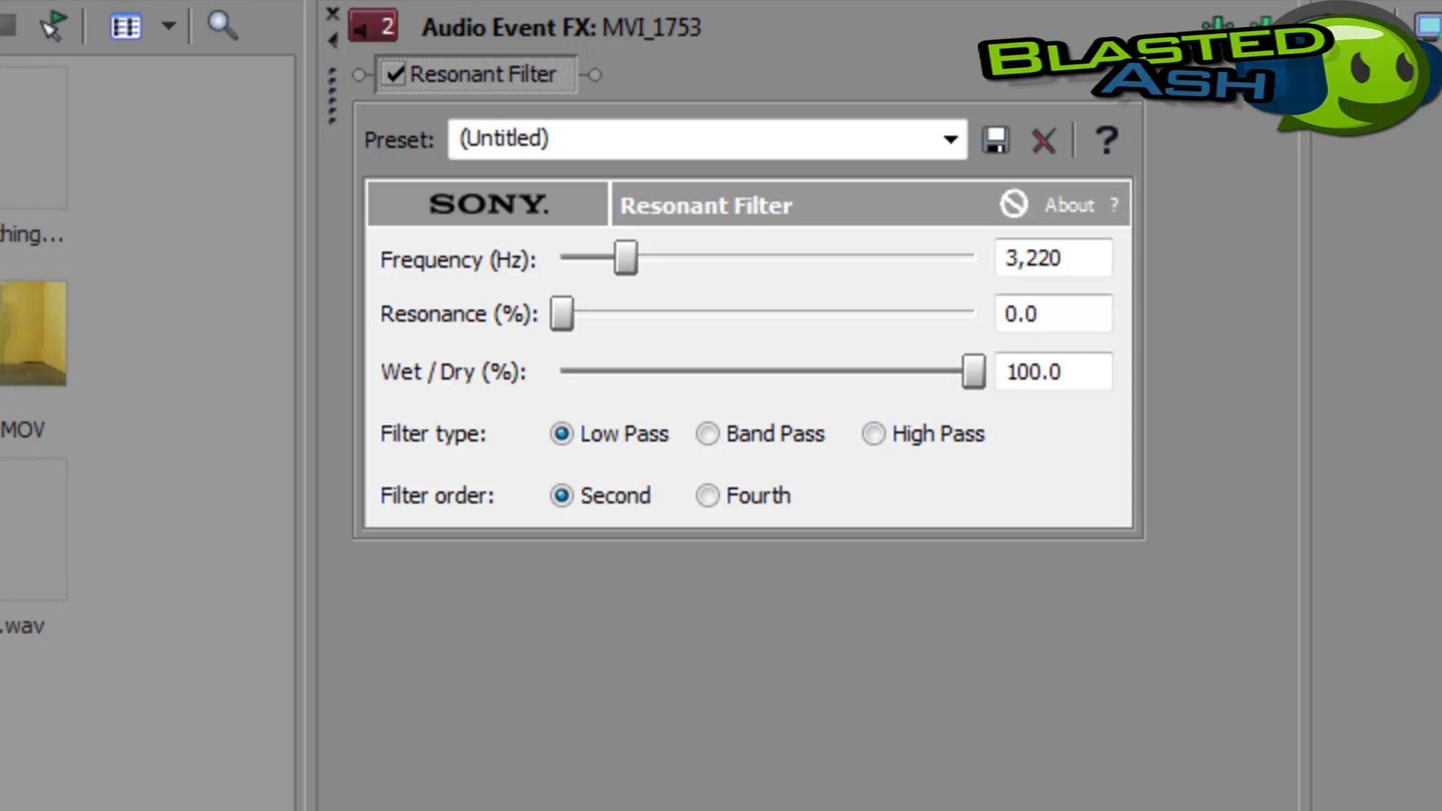
pyautogui.moveTo(977, 381)
pyautogui.mouseDown()
pyautogui.moveTo(922, 381)
pyautogui.moveTo(943, 377)
pyautogui.mouseUp()
pyautogui.click(644, 256)
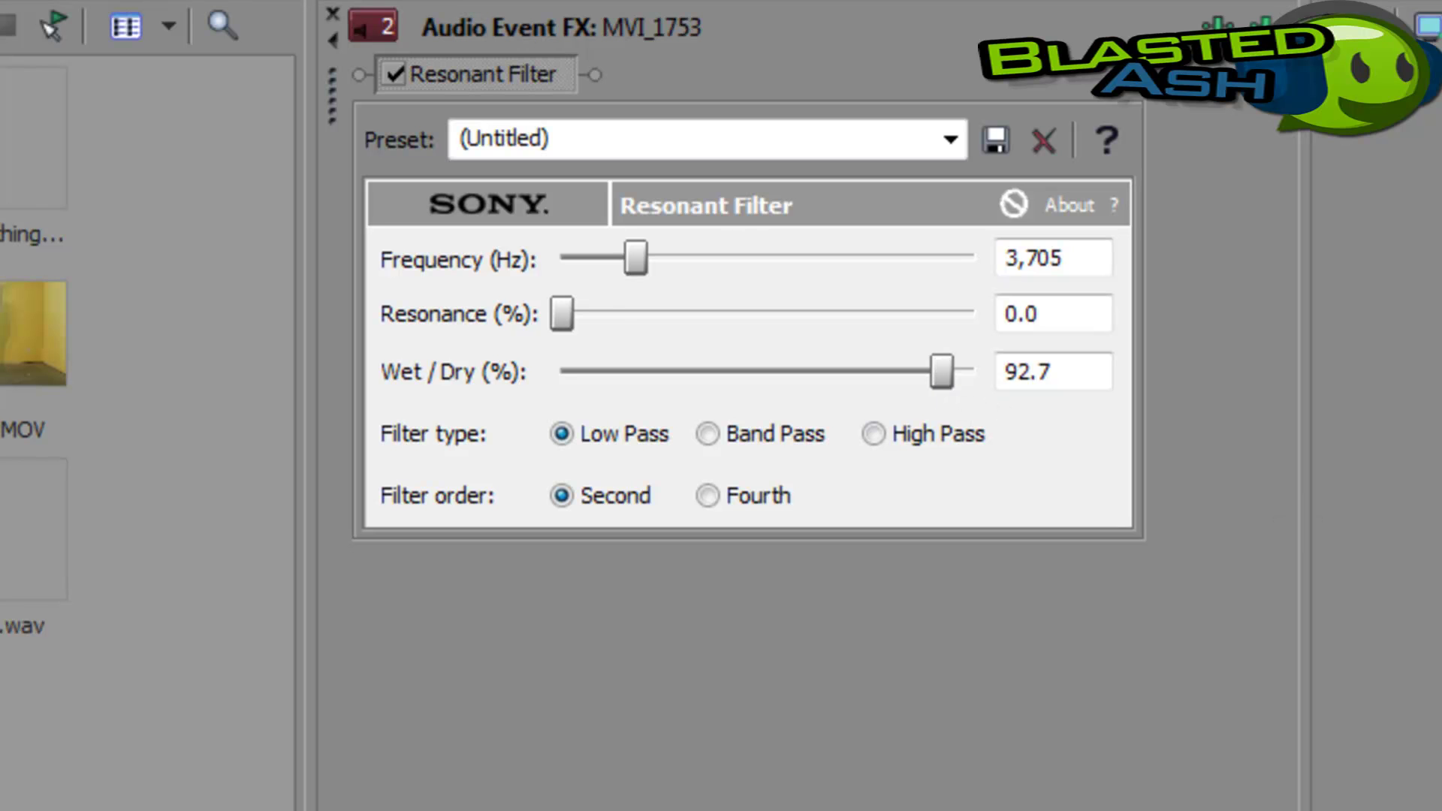
pyautogui.click(594, 311)
pyautogui.click(679, 311)
pyautogui.moveTo(567, 315)
pyautogui.mouseDown()
pyautogui.moveTo(897, 315)
pyautogui.moveTo(878, 315)
pyautogui.mouseUp()
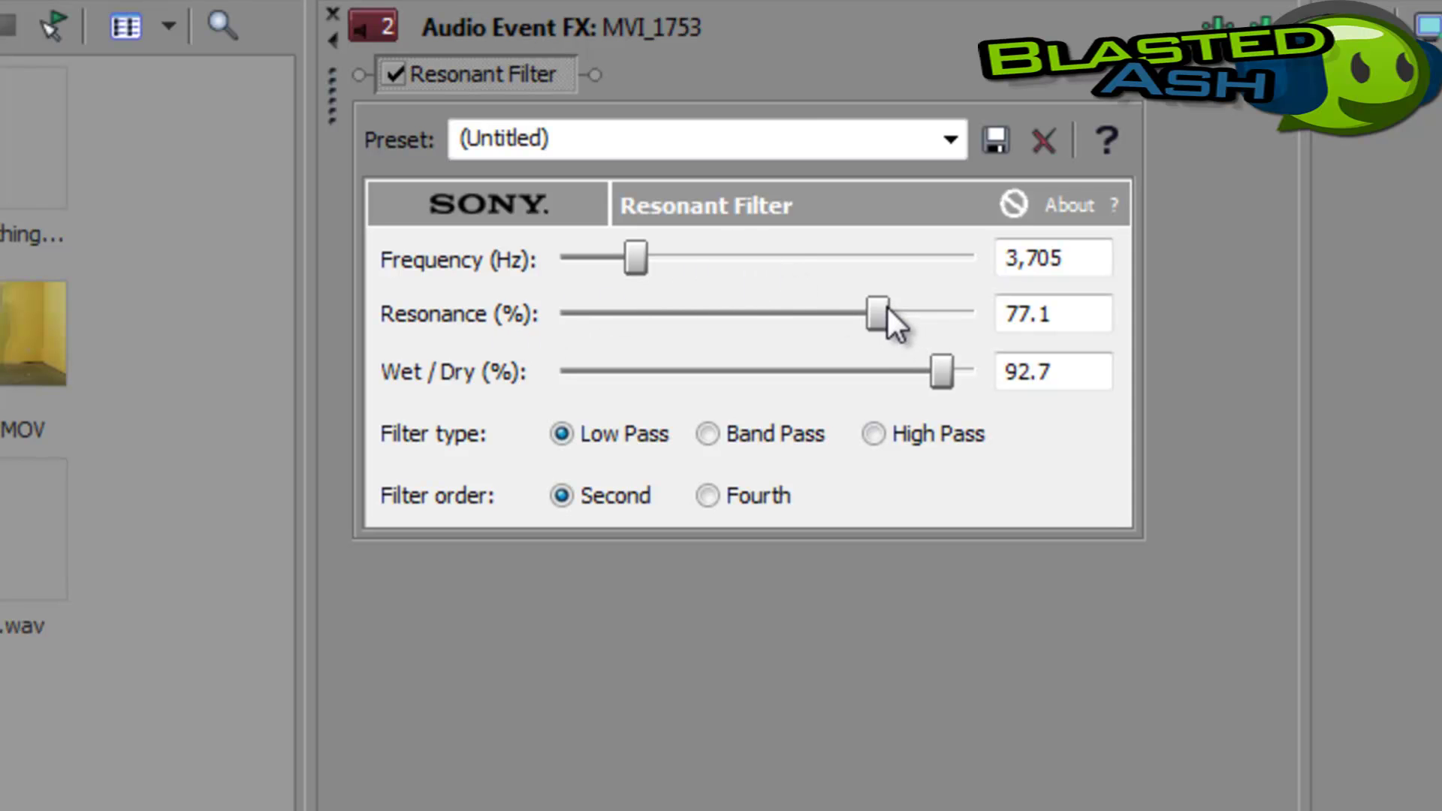
pyautogui.moveTo(880, 313)
pyautogui.mouseDown()
pyautogui.moveTo(912, 317)
pyautogui.moveTo(508, 316)
pyautogui.mouseUp()
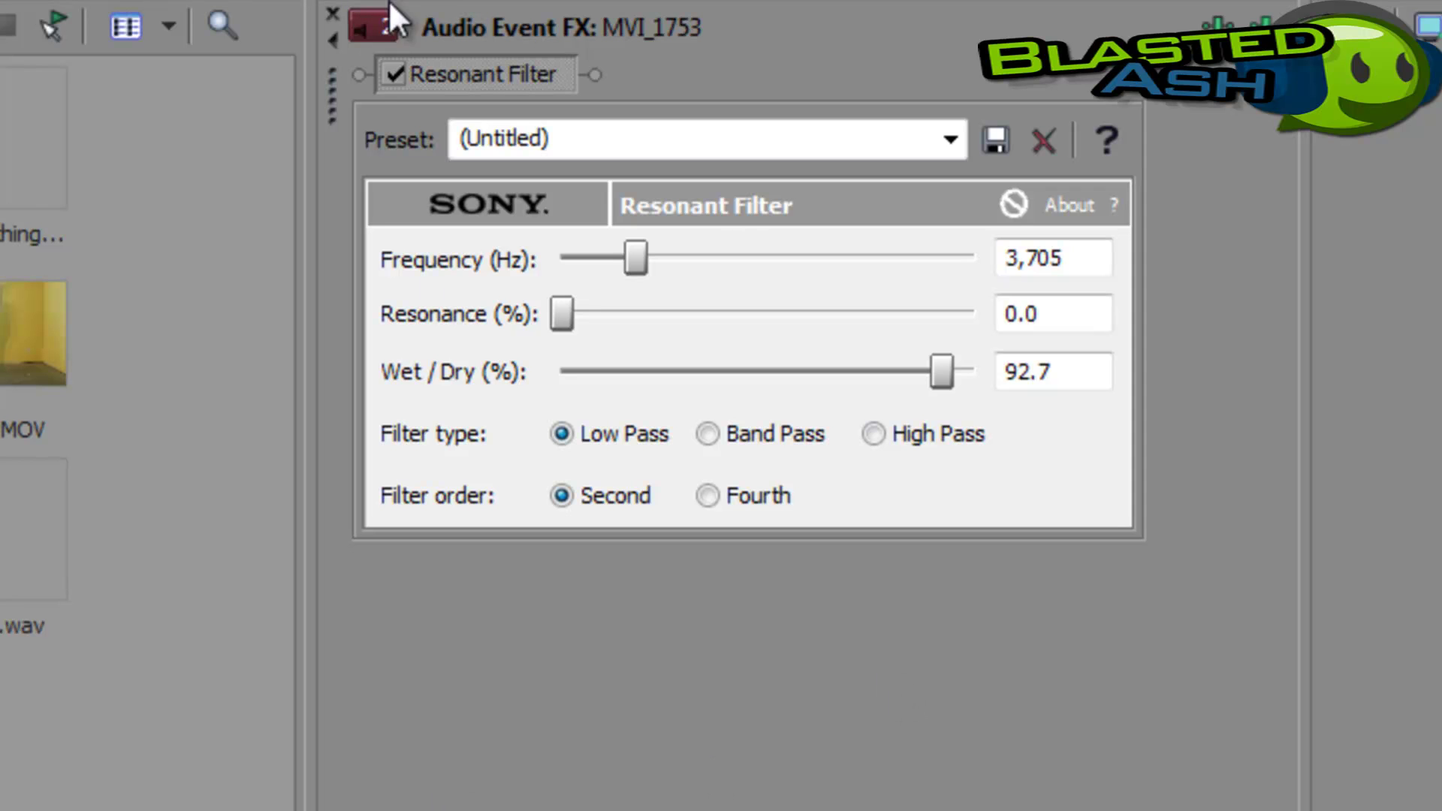
# Step: Bypass and re-enable the Resonant Filter to compare, then close Audio Event FX with it enabled
pyautogui.click(397, 73)
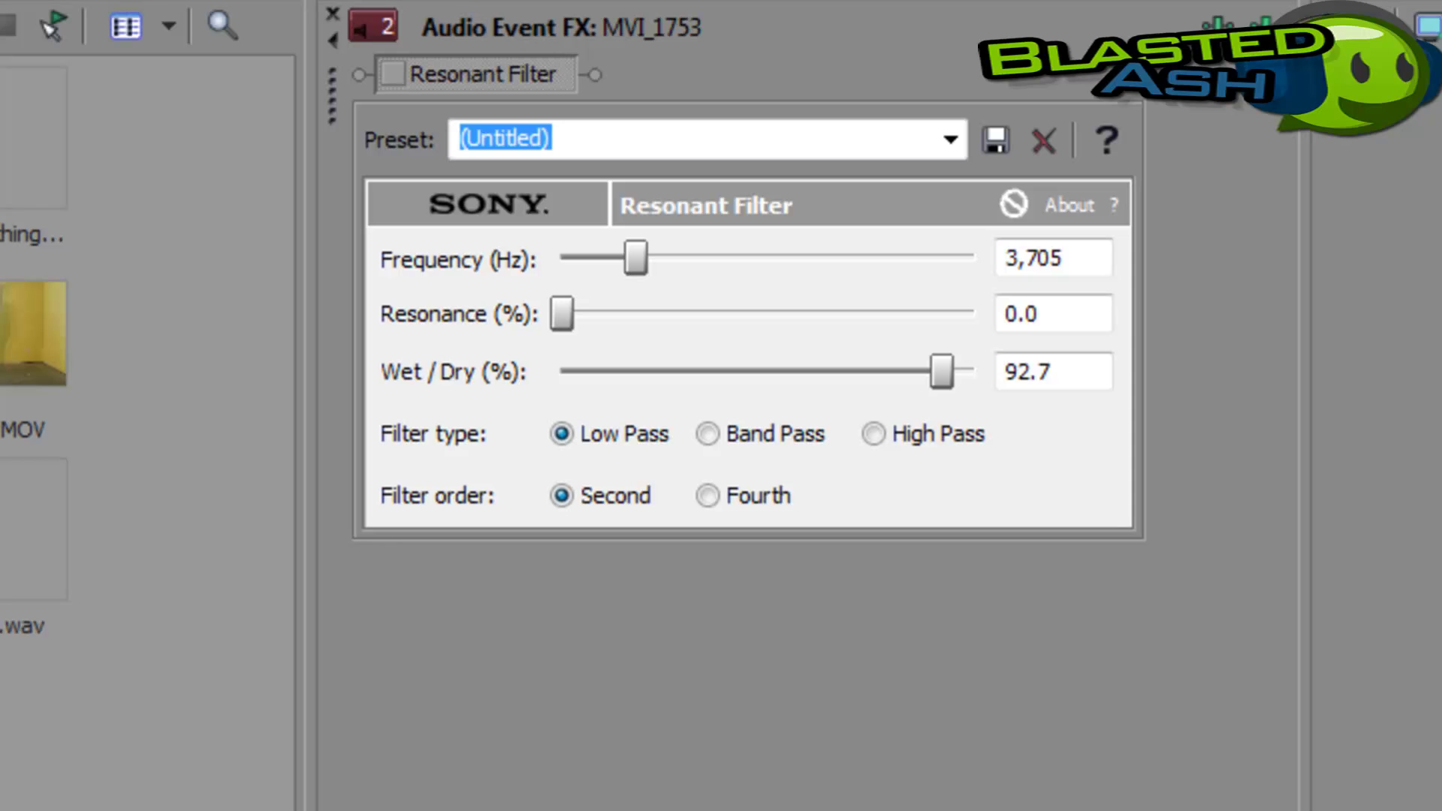
pyautogui.click(392, 74)
pyautogui.click(1264, 18)
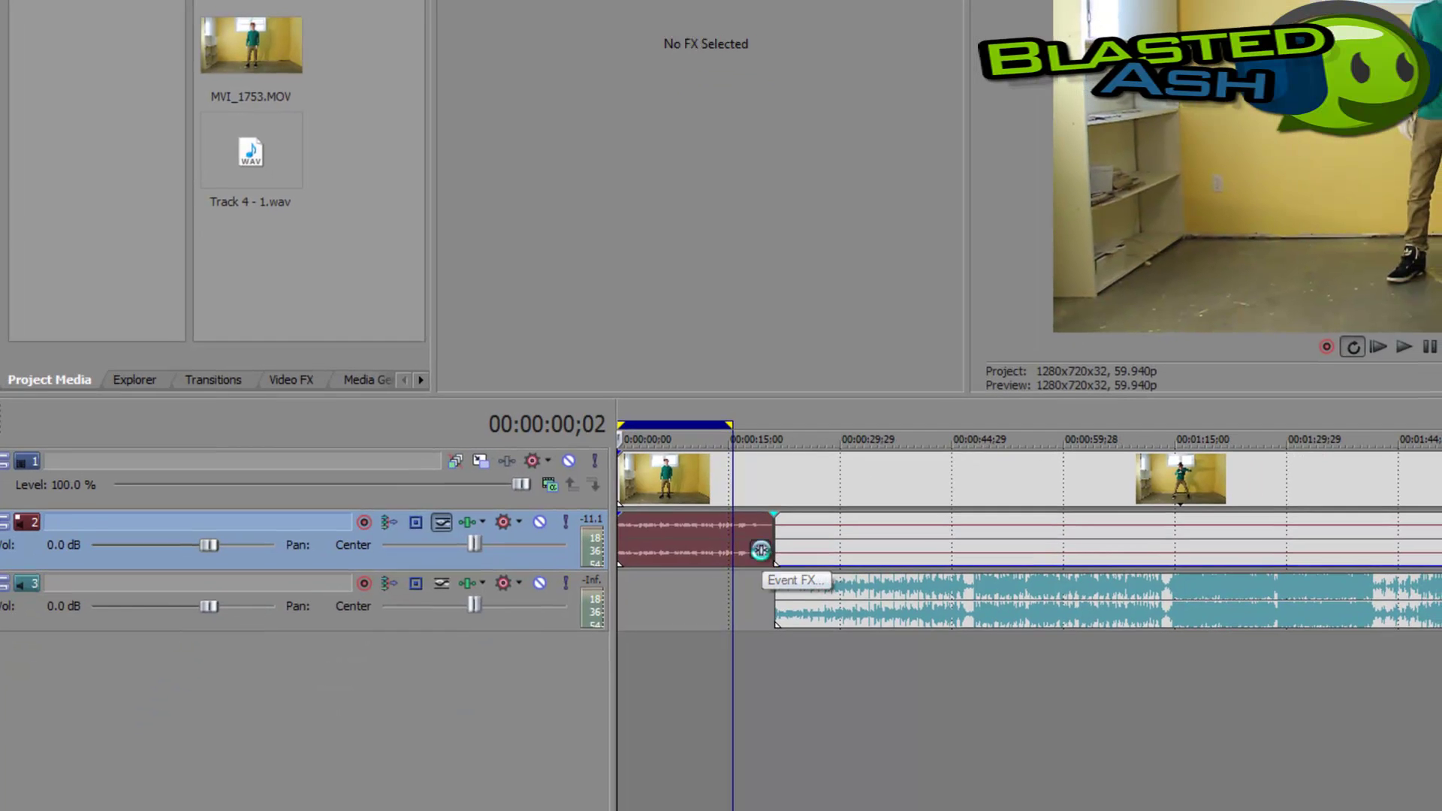
pyautogui.click(765, 550)
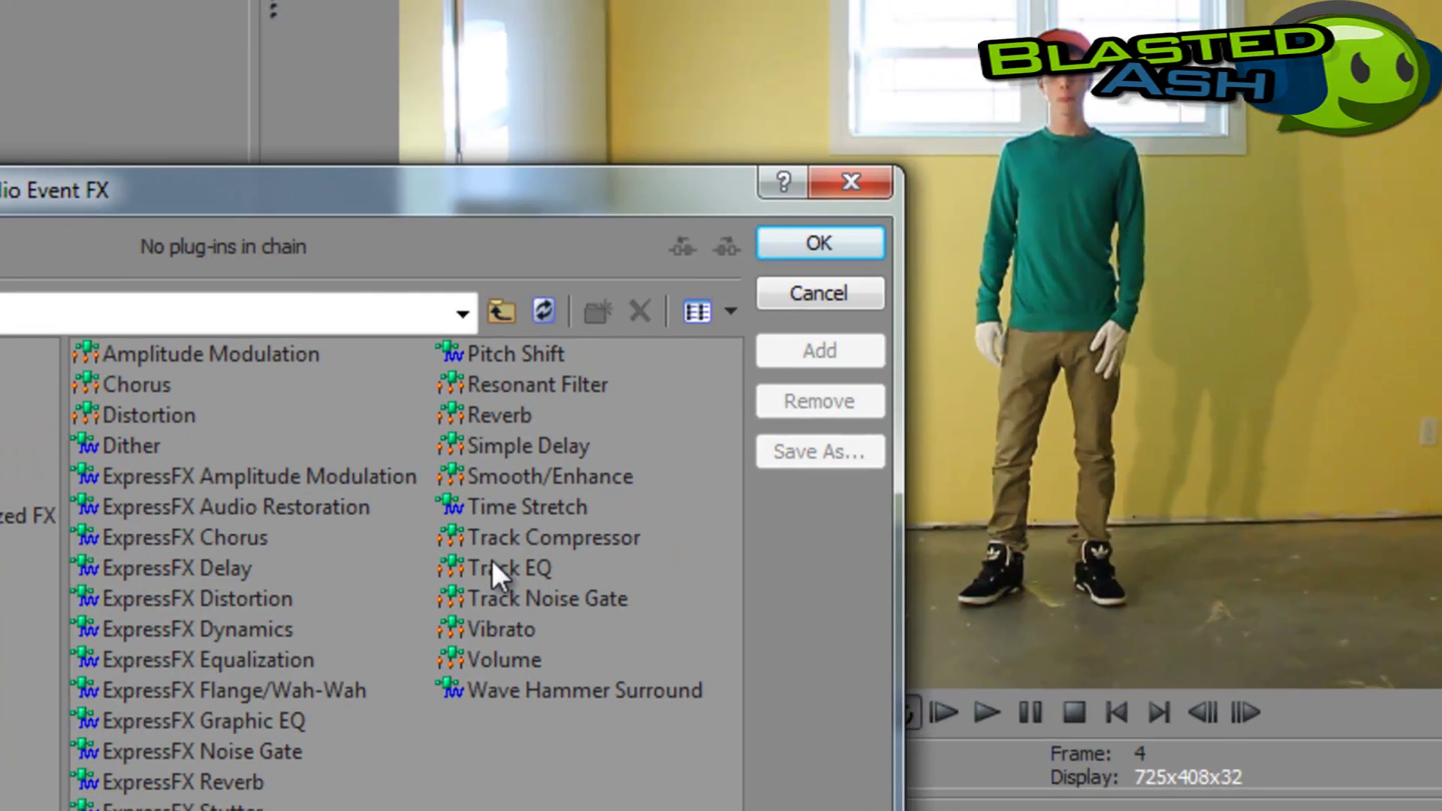
pyautogui.click(495, 562)
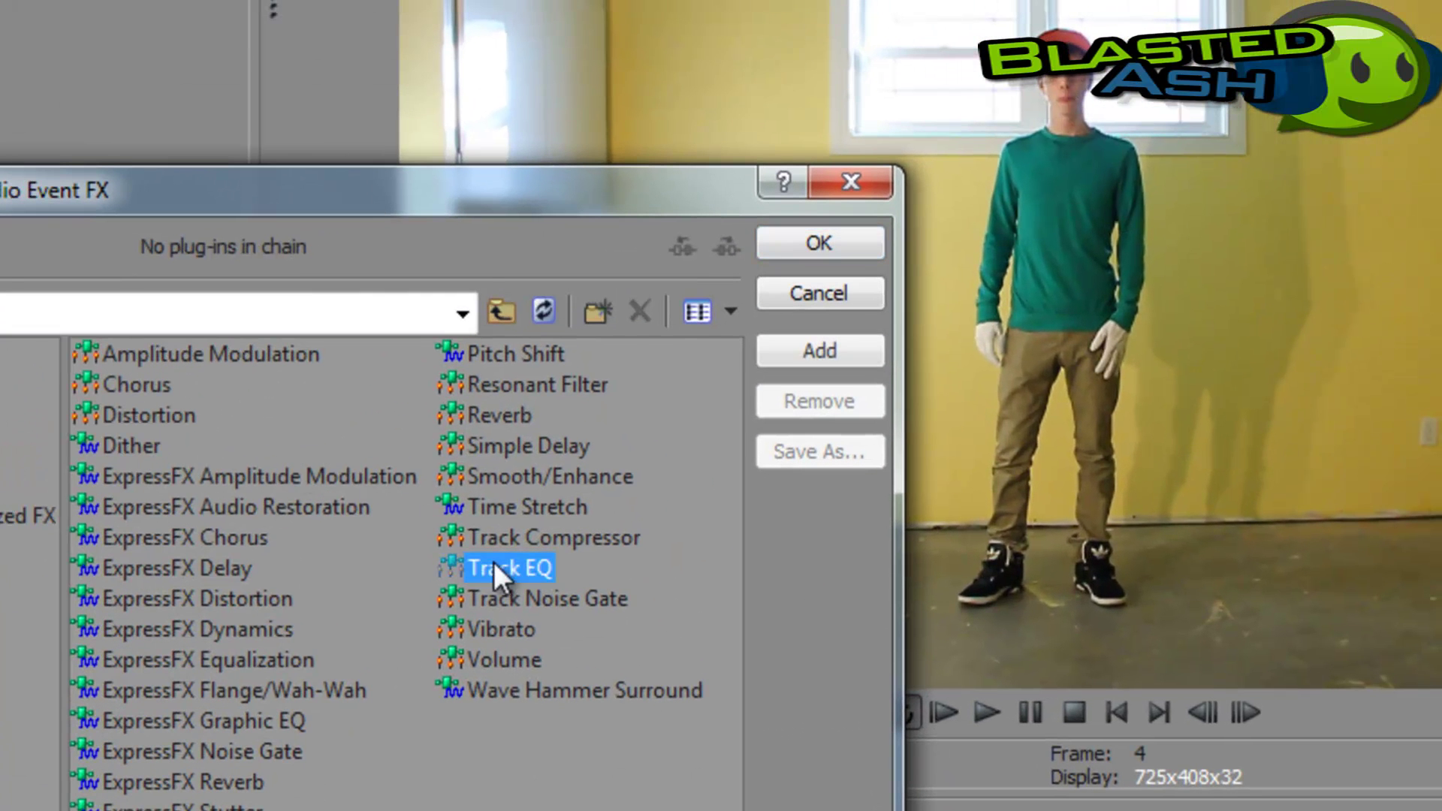
pyautogui.click(831, 364)
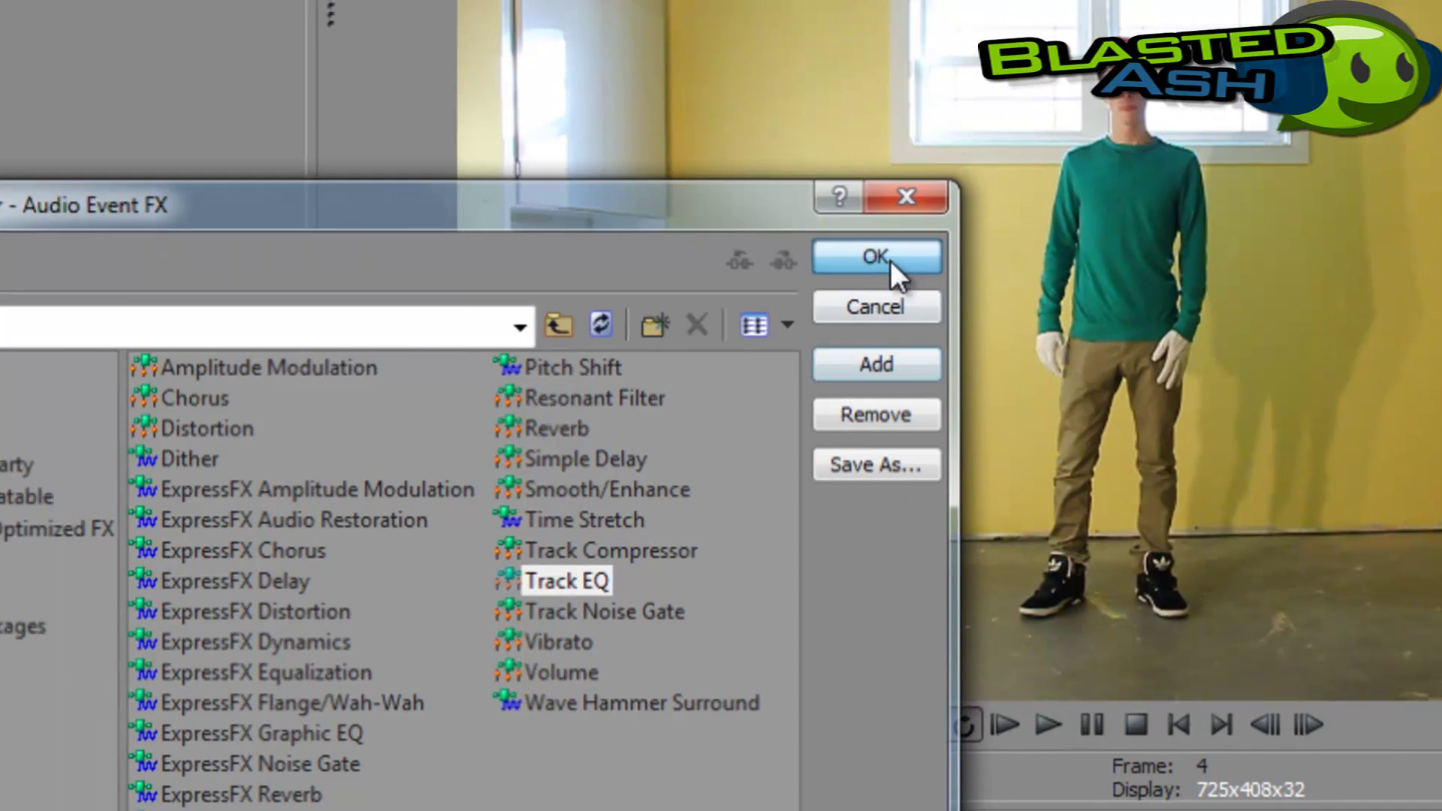
pyautogui.click(820, 244)
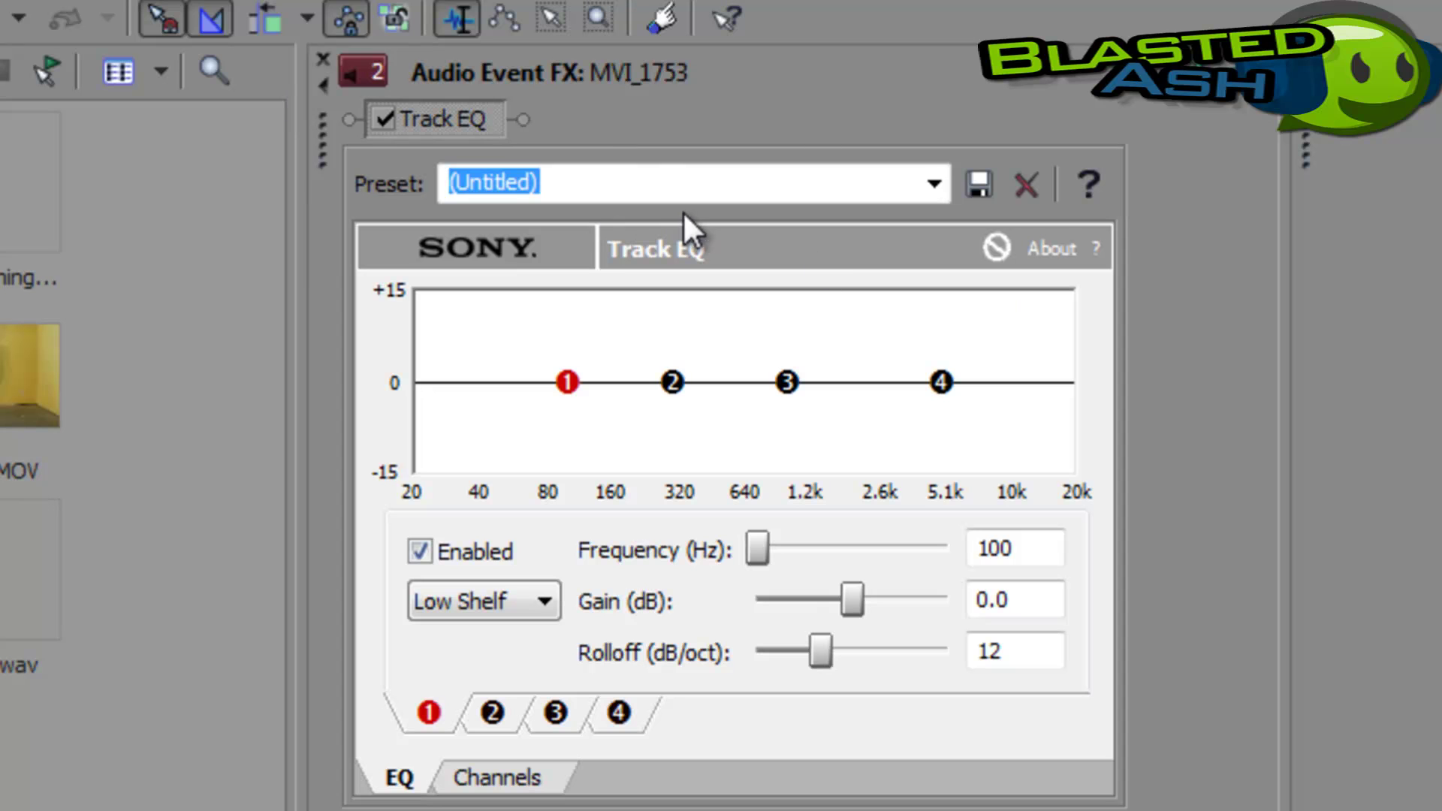
pyautogui.click(490, 721)
pyautogui.click(547, 719)
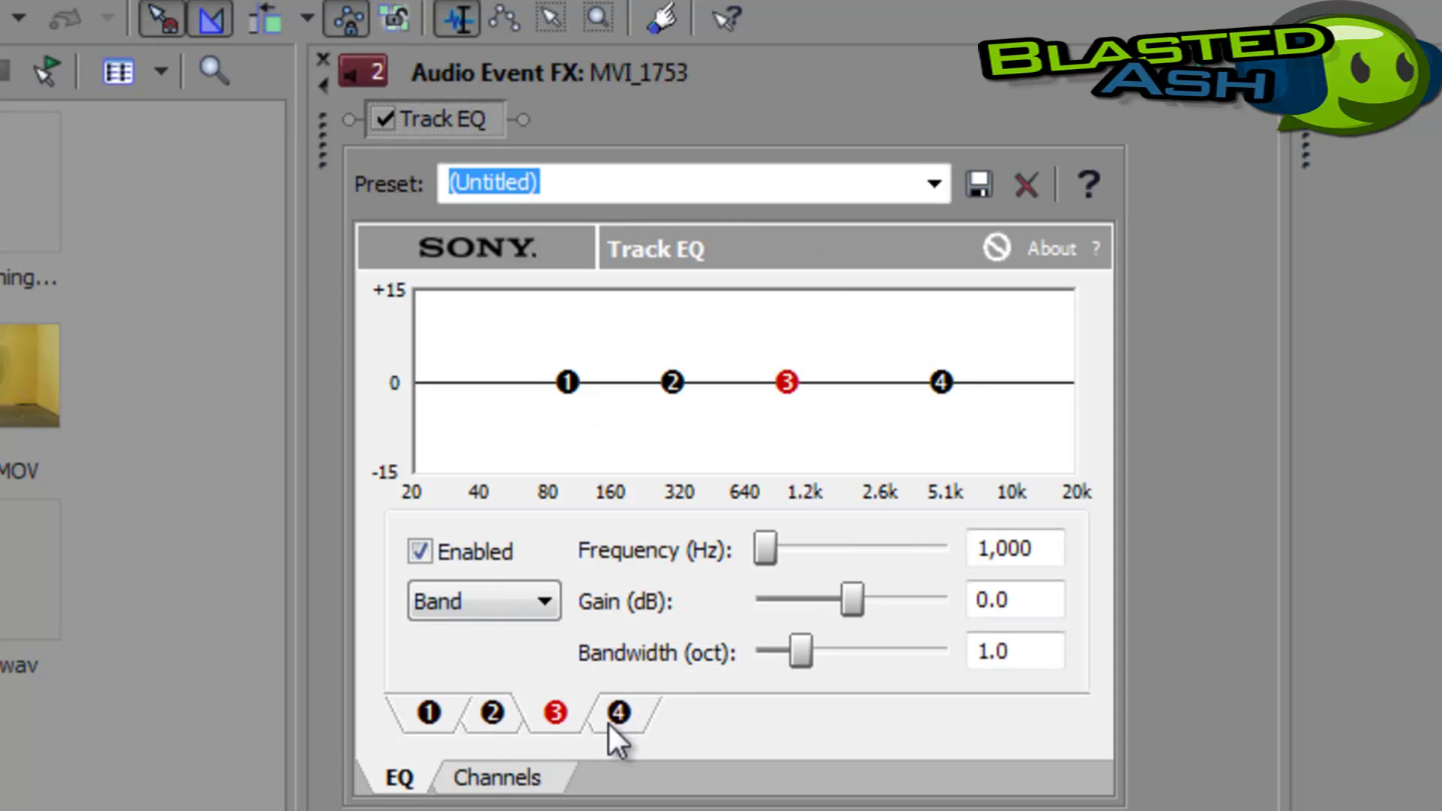
pyautogui.click(603, 724)
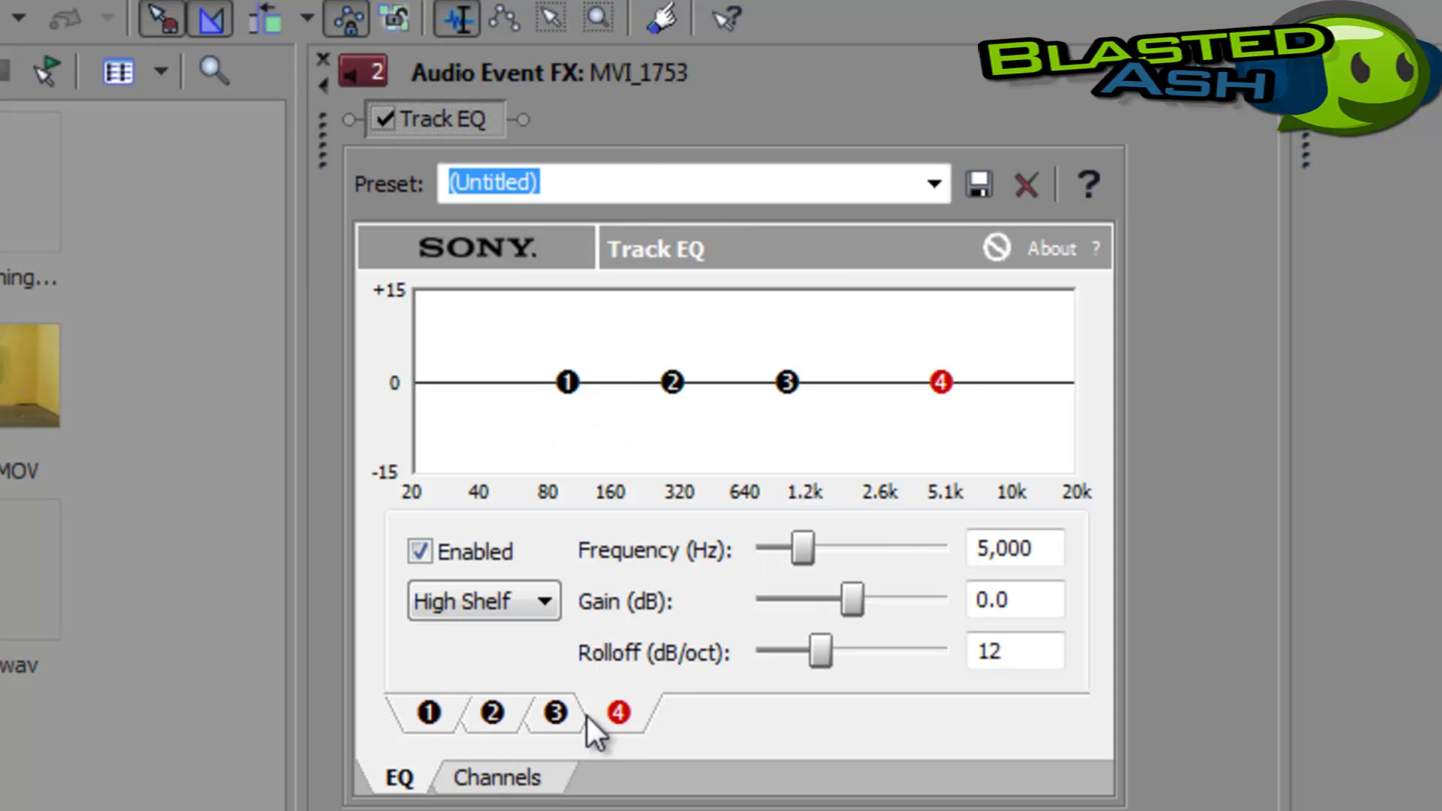
pyautogui.click(431, 710)
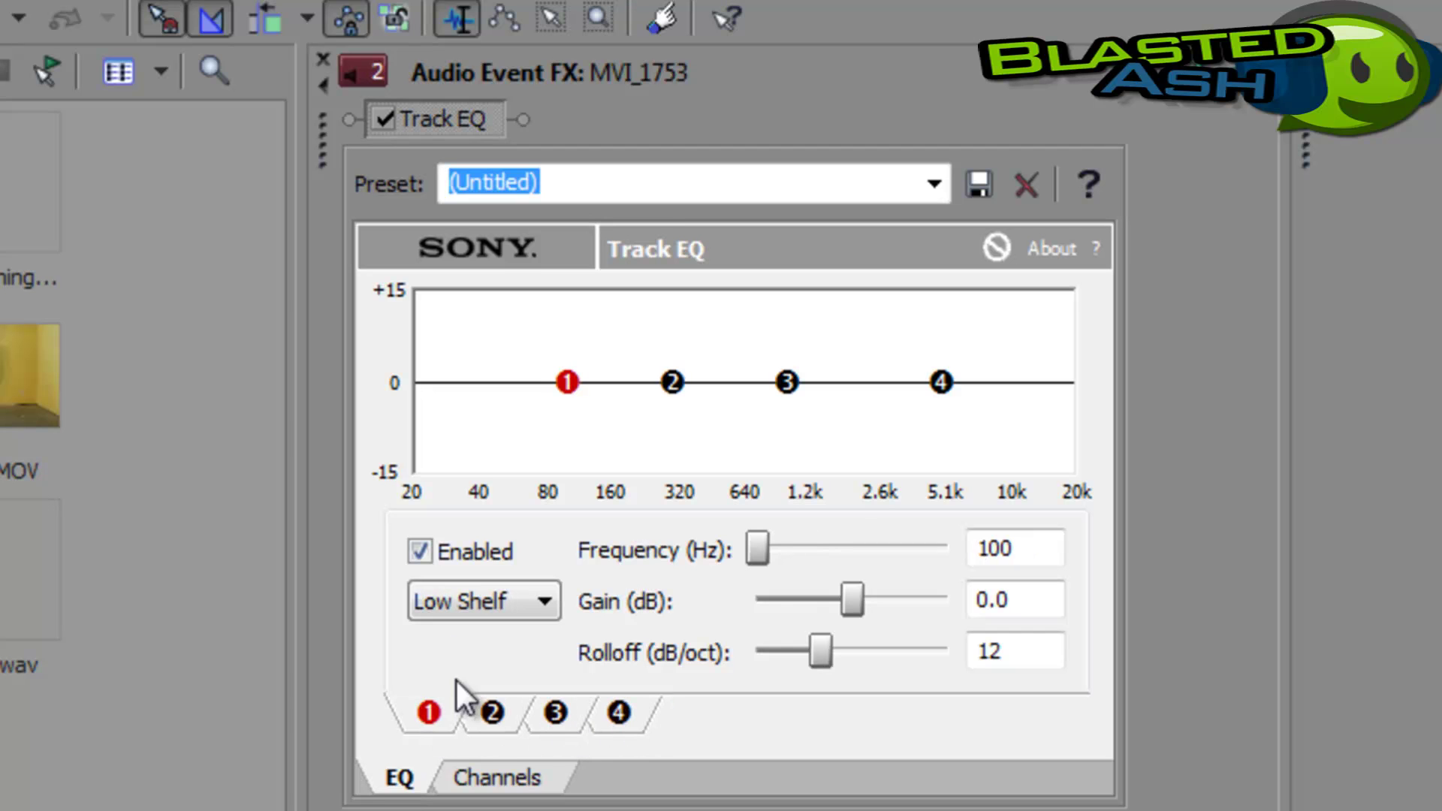
pyautogui.click(544, 715)
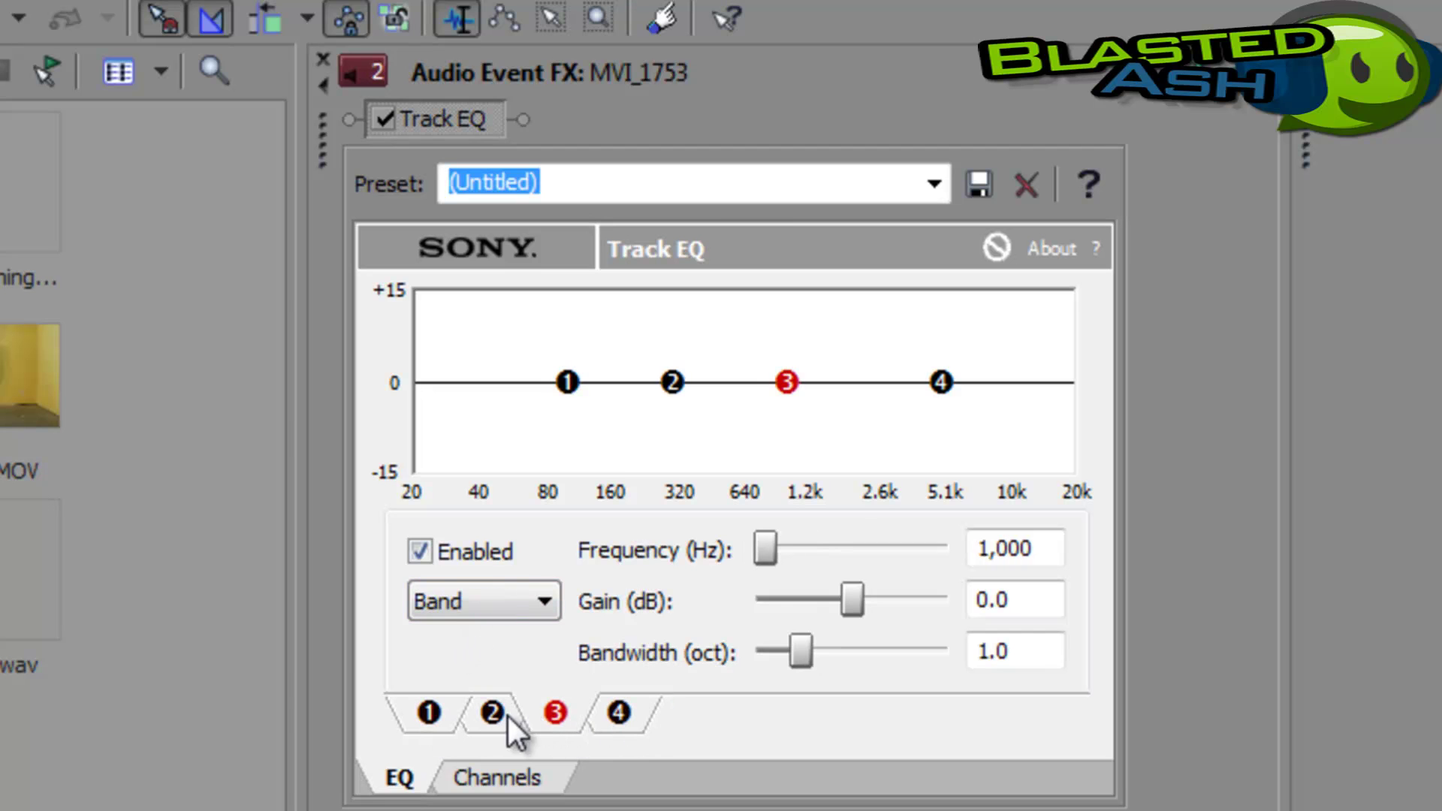
pyautogui.click(611, 714)
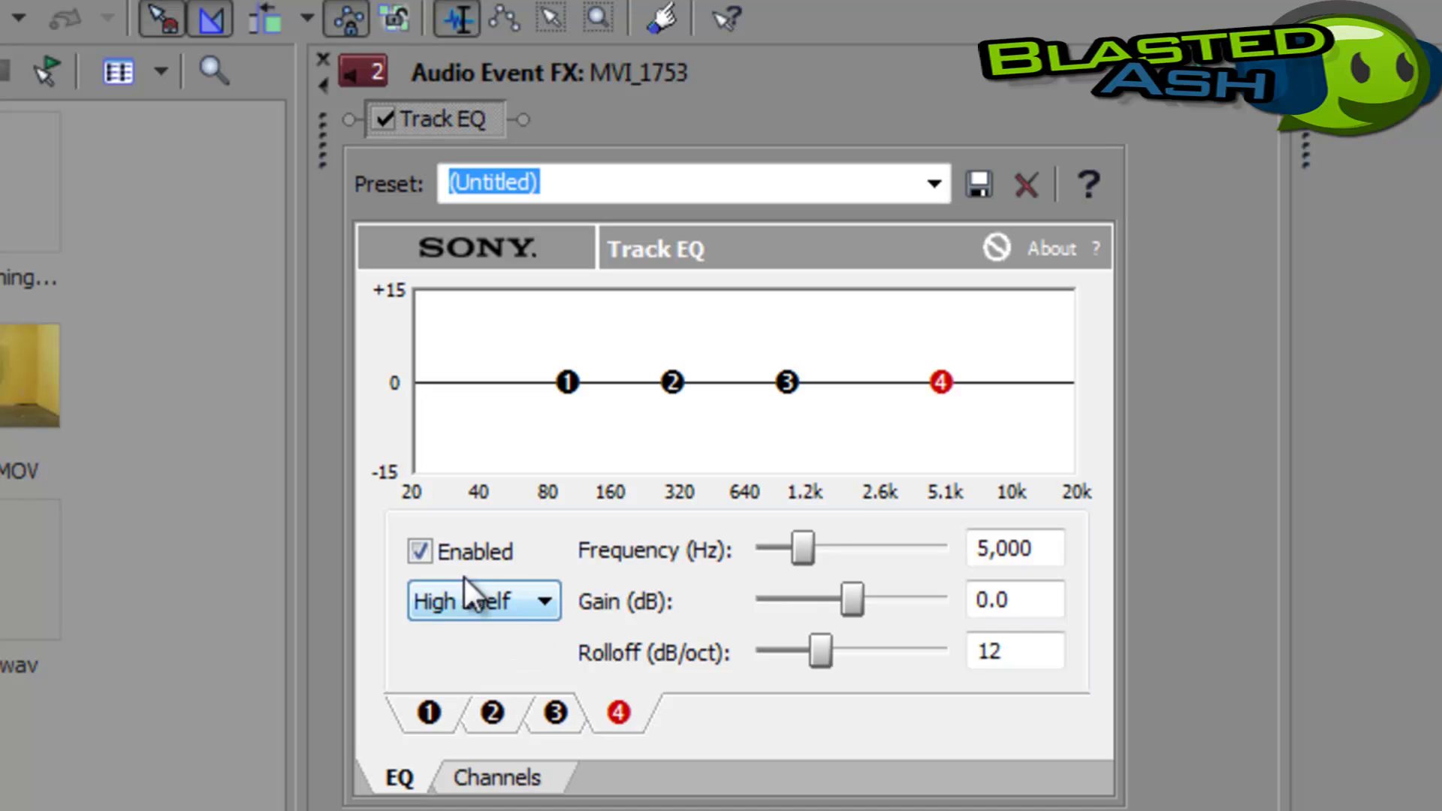
pyautogui.click(440, 556)
pyautogui.click(935, 184)
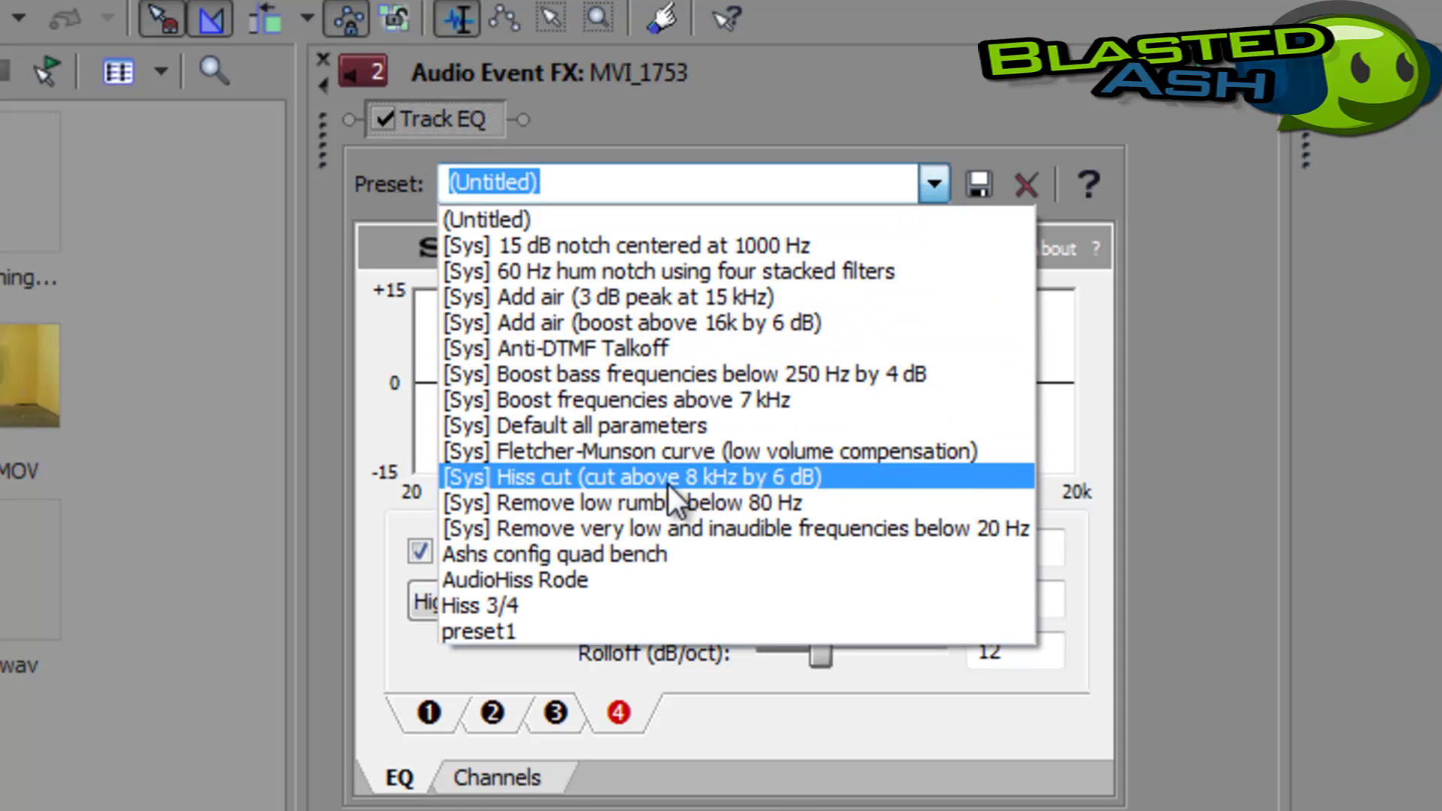
pyautogui.press('Escape')
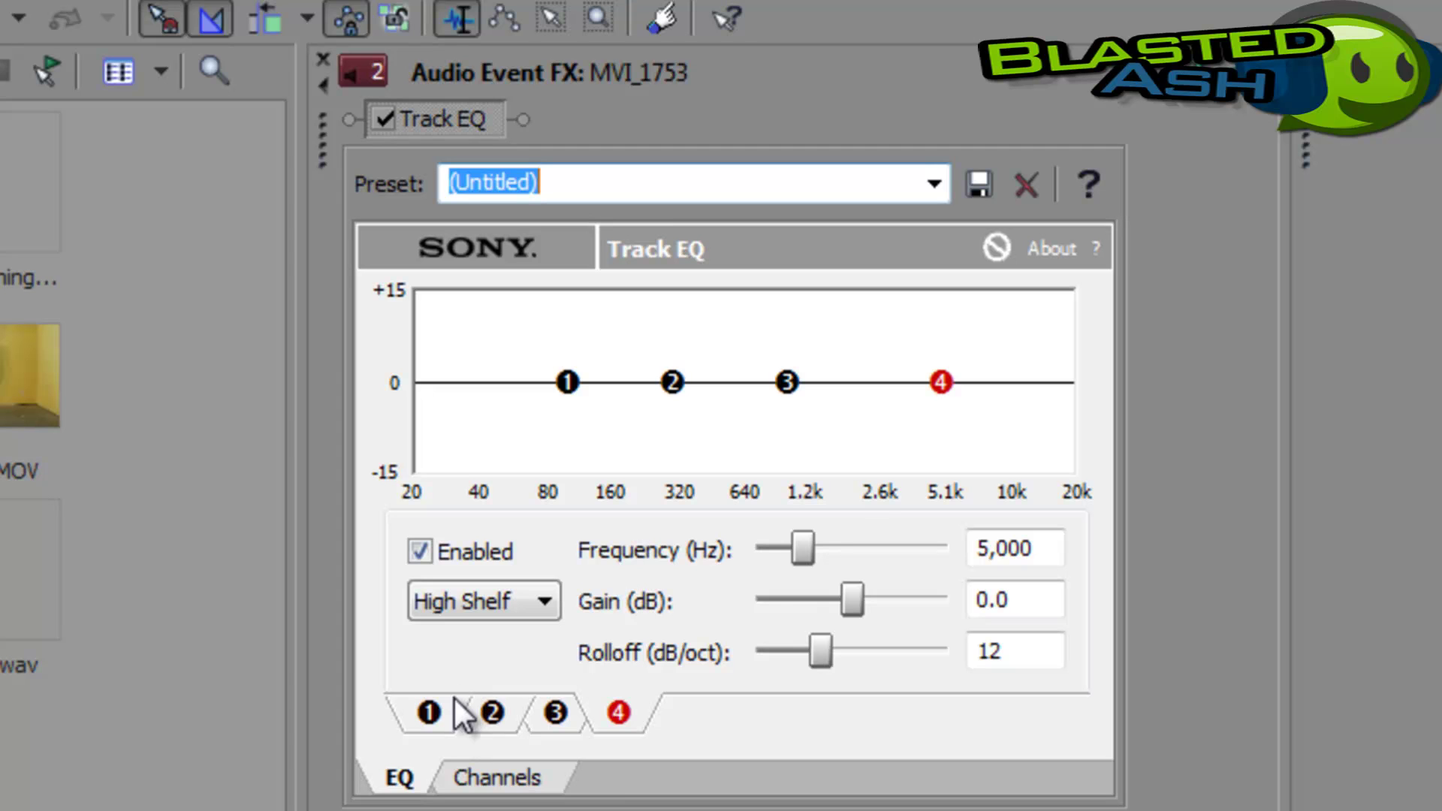
# Step: Set Track EQ band 1's low shelf to 2,725 Hz with a 5.6 dB boost
pyautogui.click(431, 712)
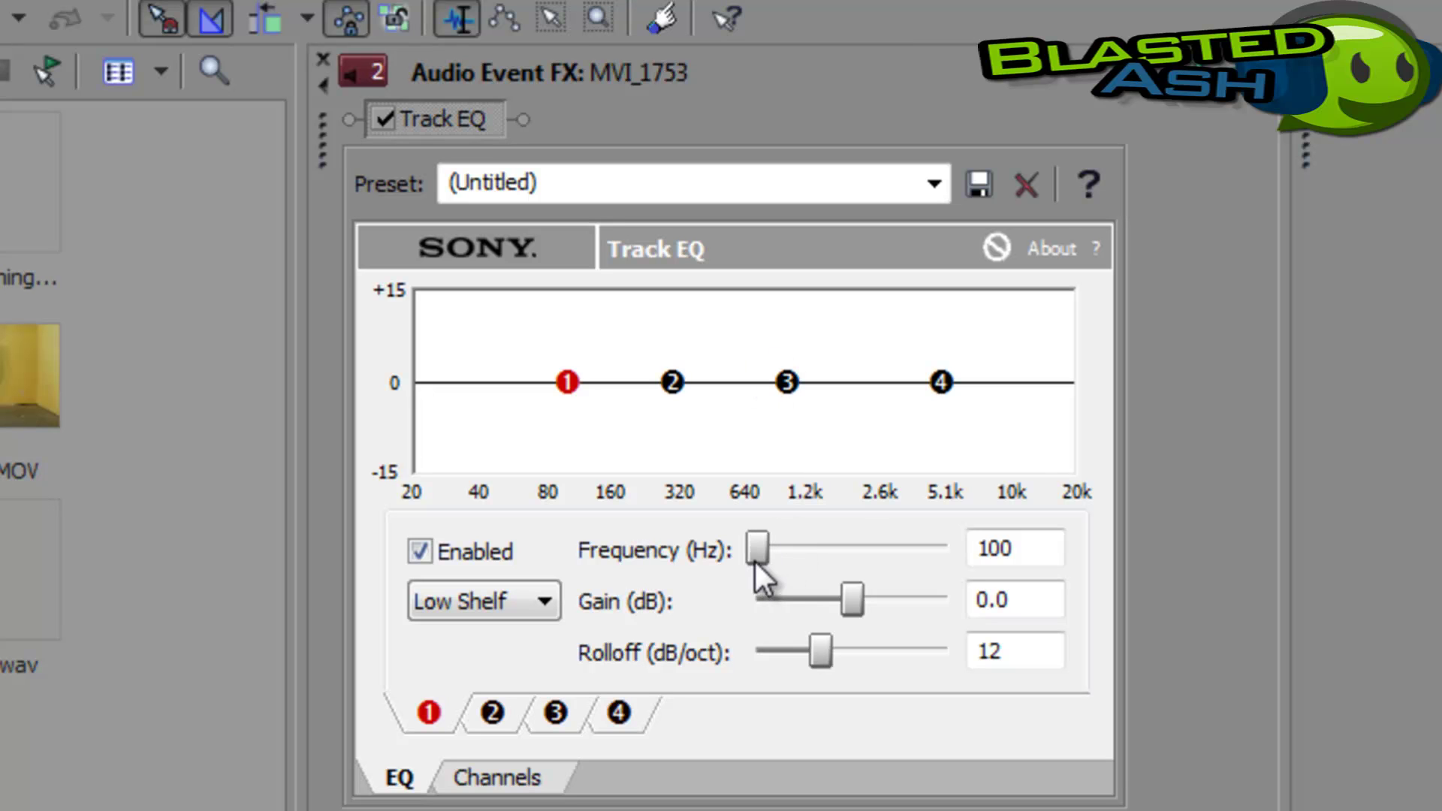
pyautogui.moveTo(755, 563); pyautogui.dragTo(780, 554)
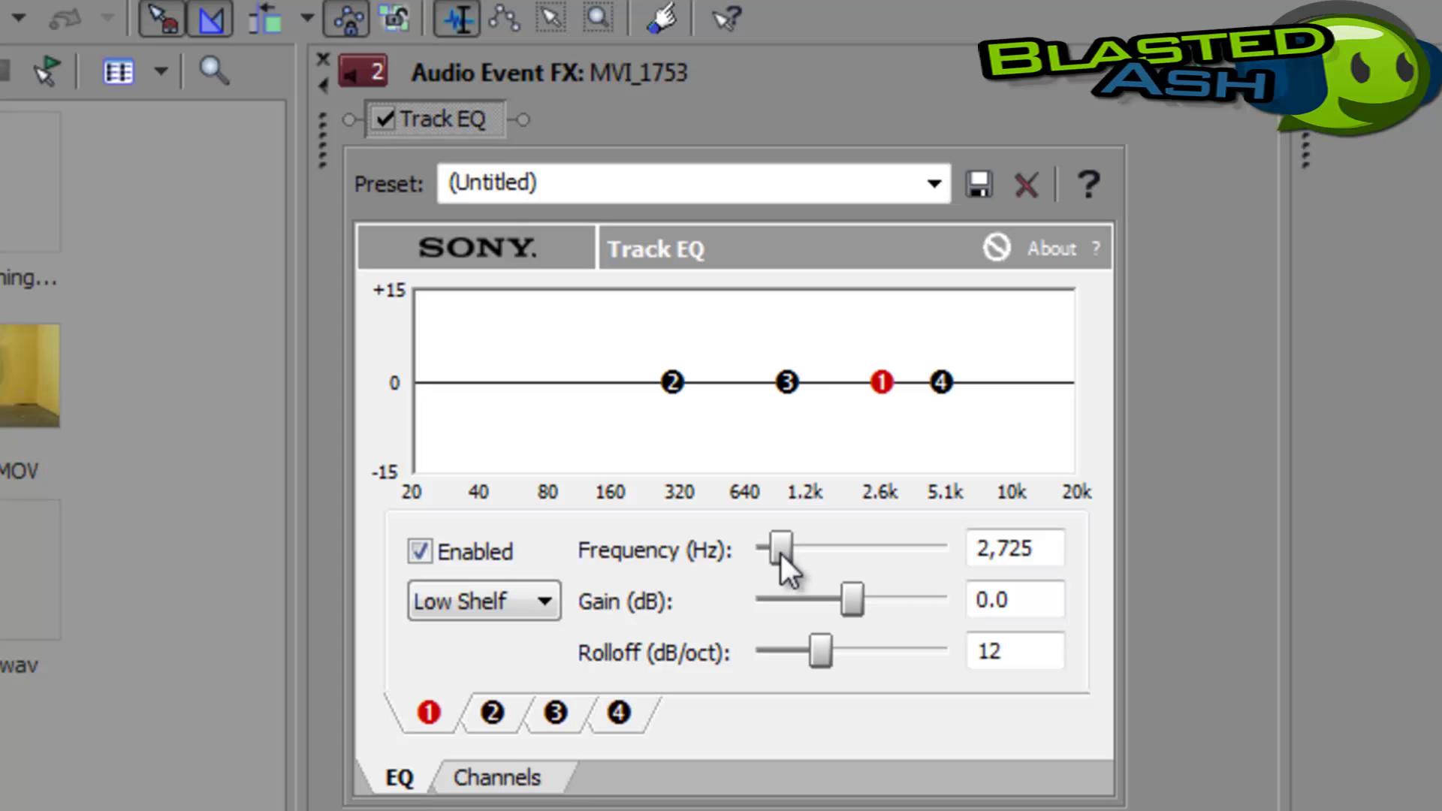
pyautogui.moveTo(855, 594); pyautogui.dragTo(888, 589)
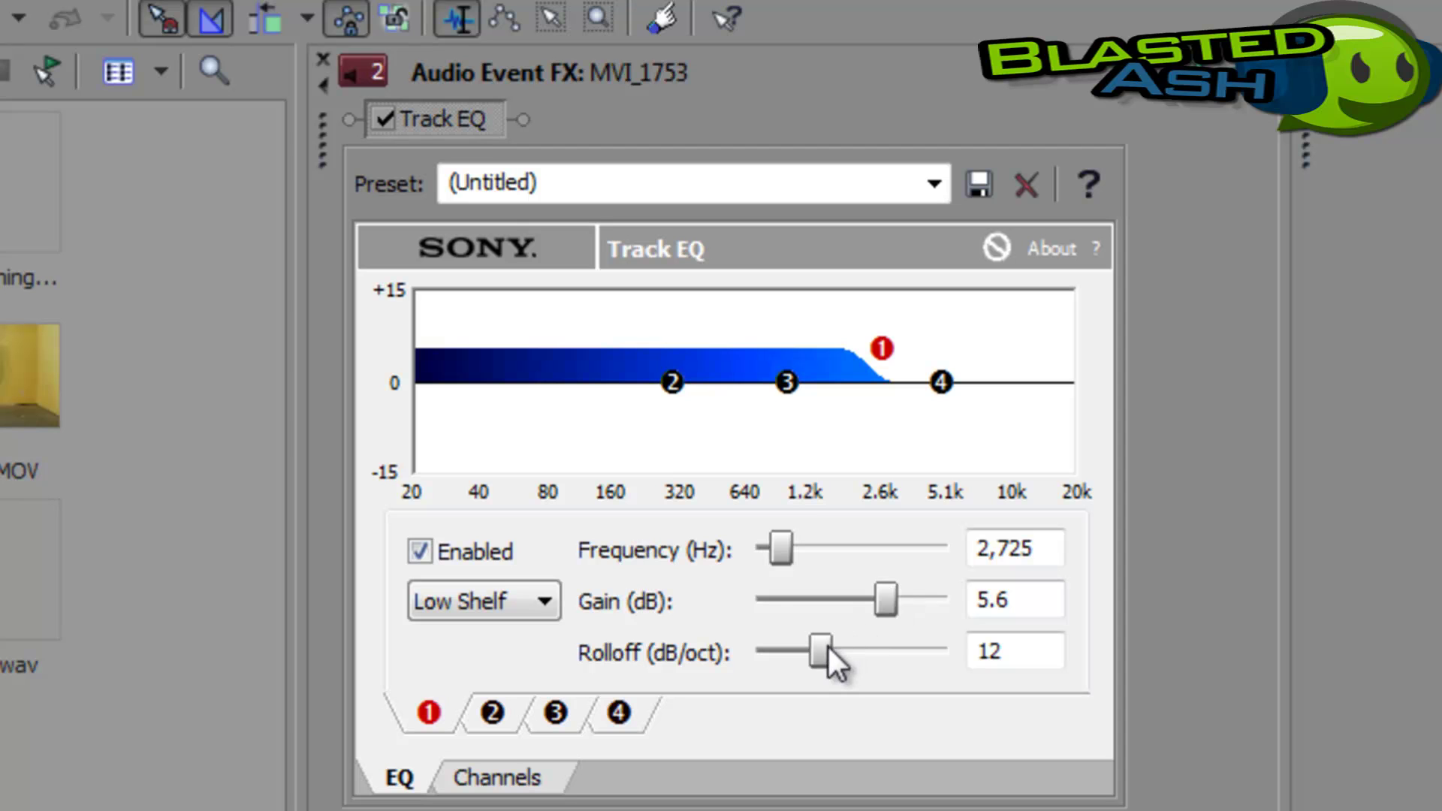
# Step: Set band 2 to a 6.2 dB peak at 228 Hz with 2.2-octave bandwidth
pyautogui.click(497, 716)
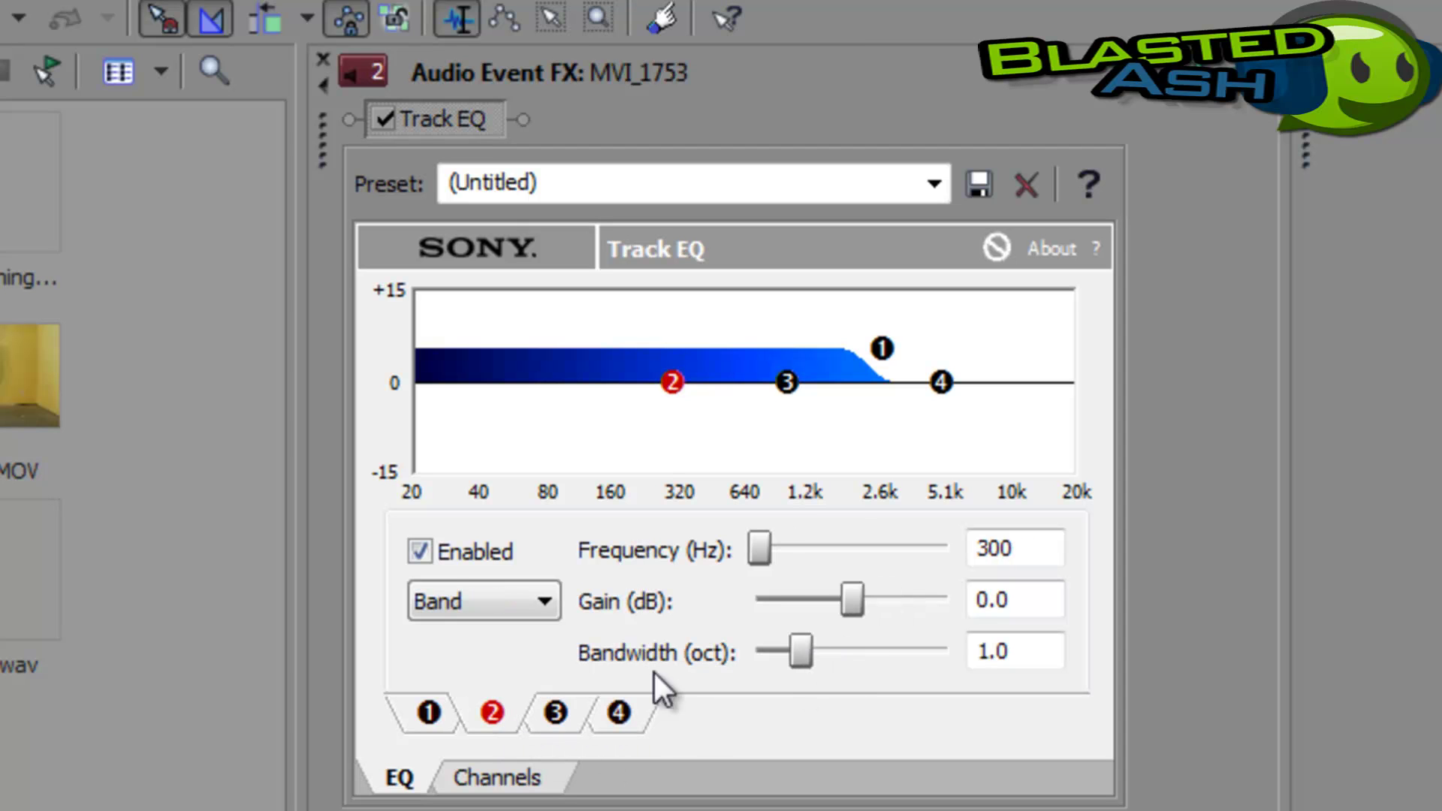
pyautogui.moveTo(759, 549); pyautogui.dragTo(759, 549)
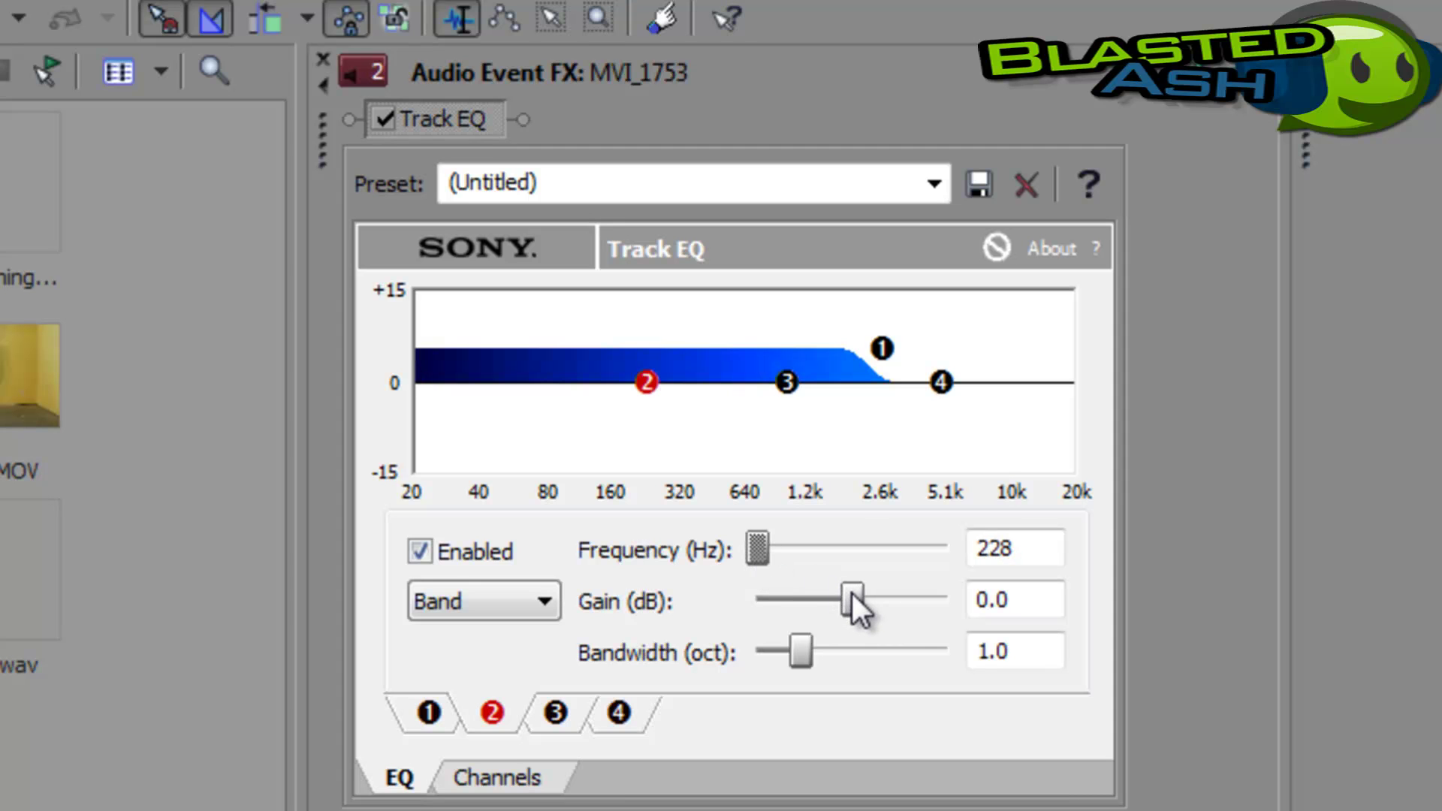
pyautogui.moveTo(853, 593); pyautogui.dragTo(891, 606)
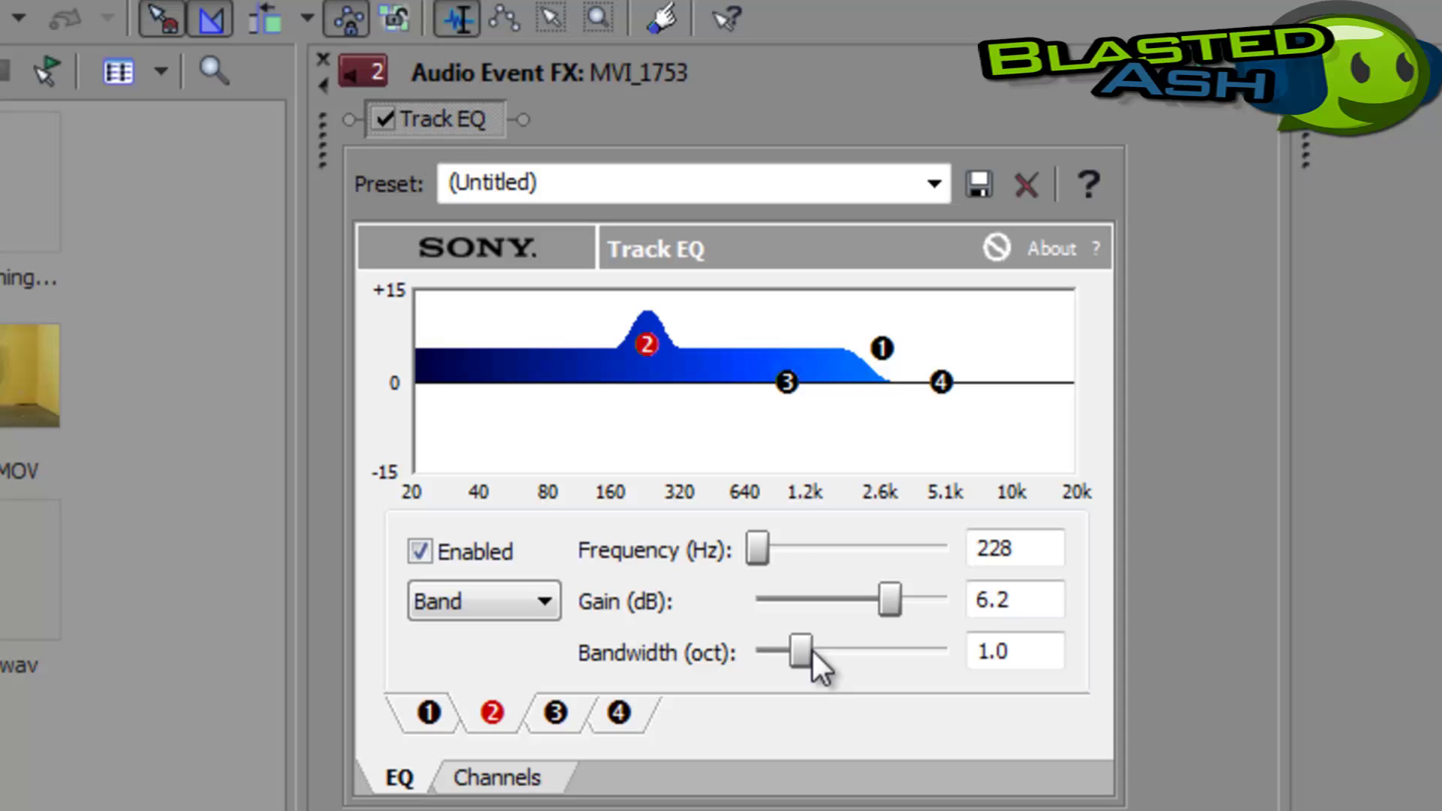
pyautogui.moveTo(813, 651); pyautogui.dragTo(856, 646)
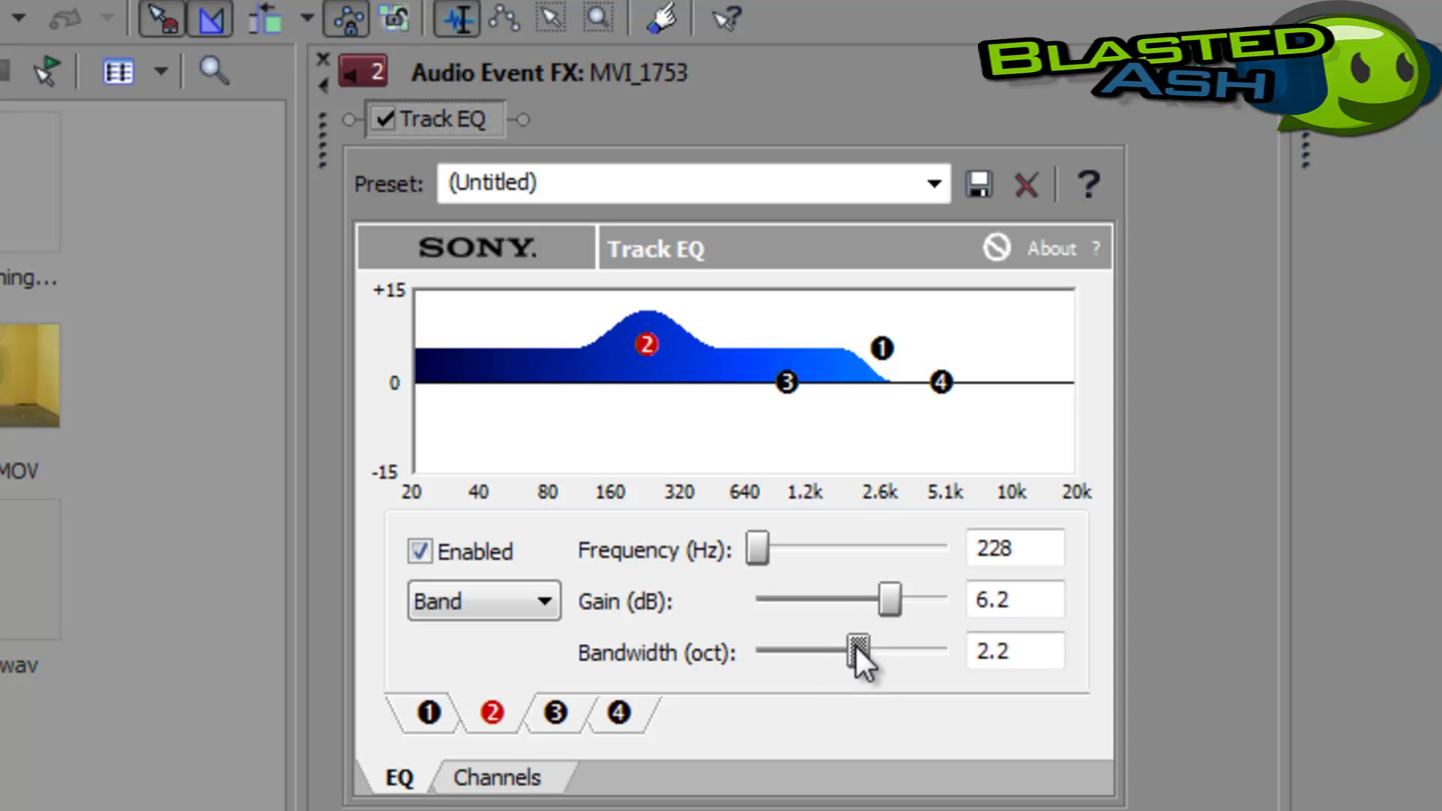
# Step: Set band 3 to a 6.2 dB peak at 644 Hz
pyautogui.click(570, 718)
pyautogui.moveTo(763, 551); pyautogui.dragTo(761, 553)
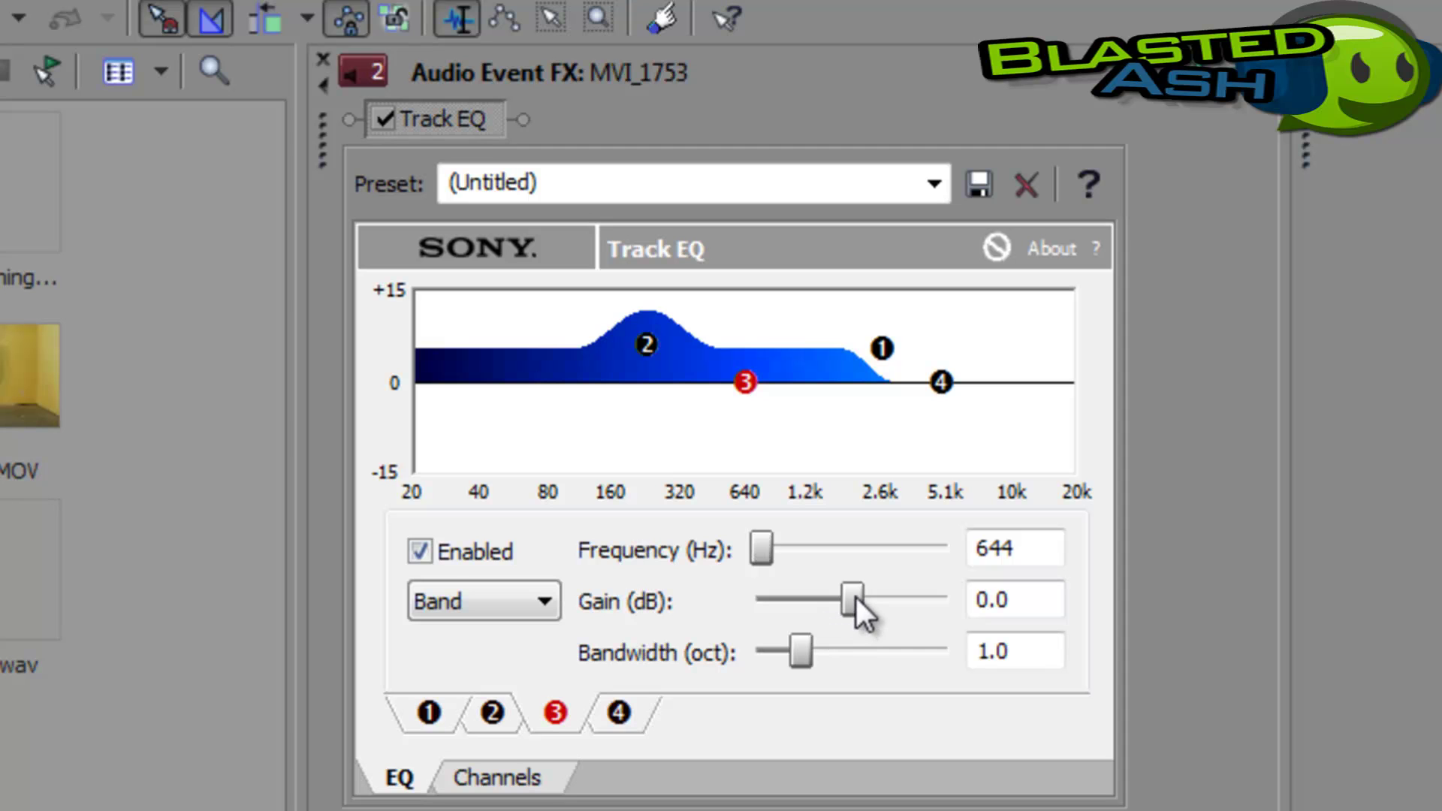
pyautogui.moveTo(855, 596); pyautogui.dragTo(896, 590)
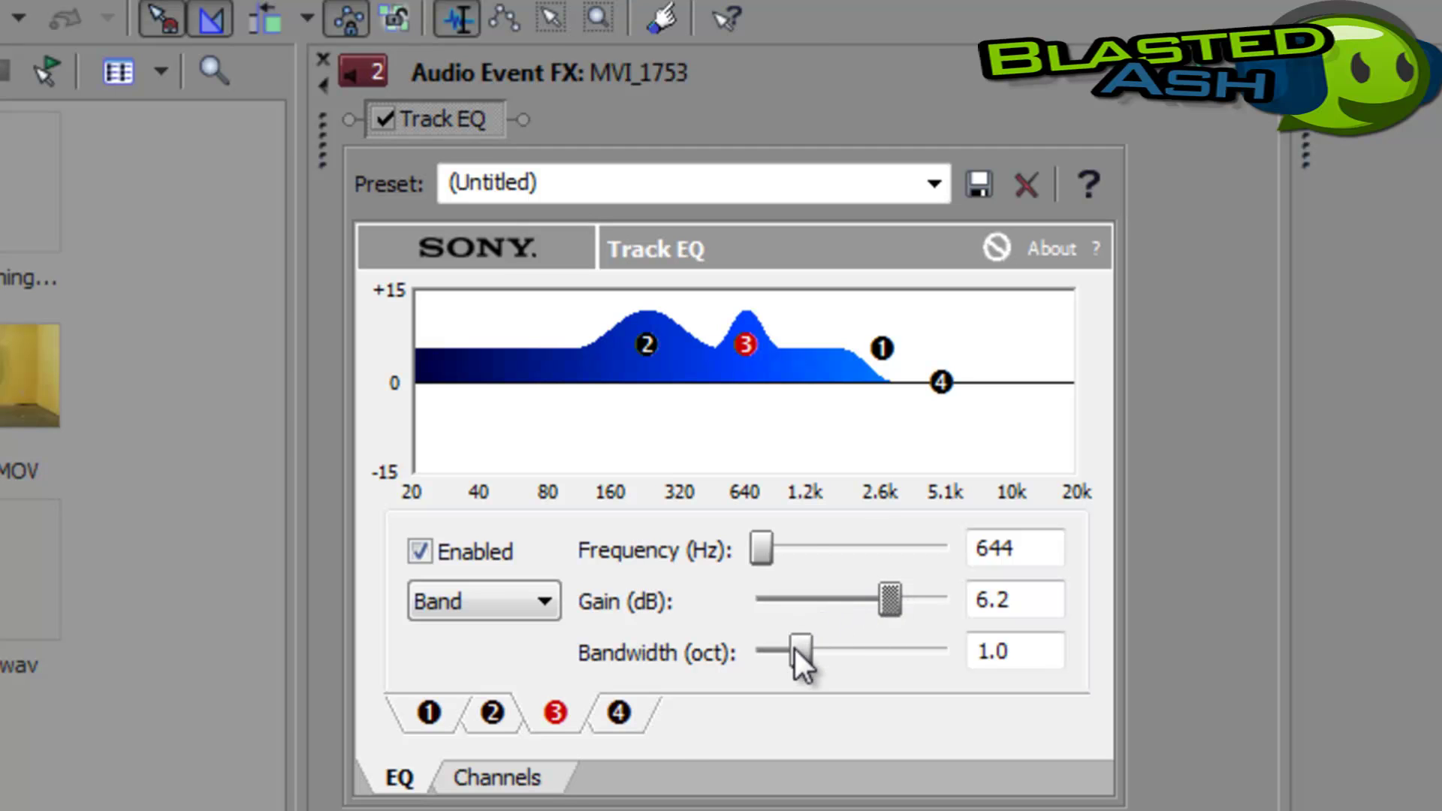
# Step: Lower band 4's high-shelf frequency, pulling its gain down to about -2.9 dB
pyautogui.click(621, 714)
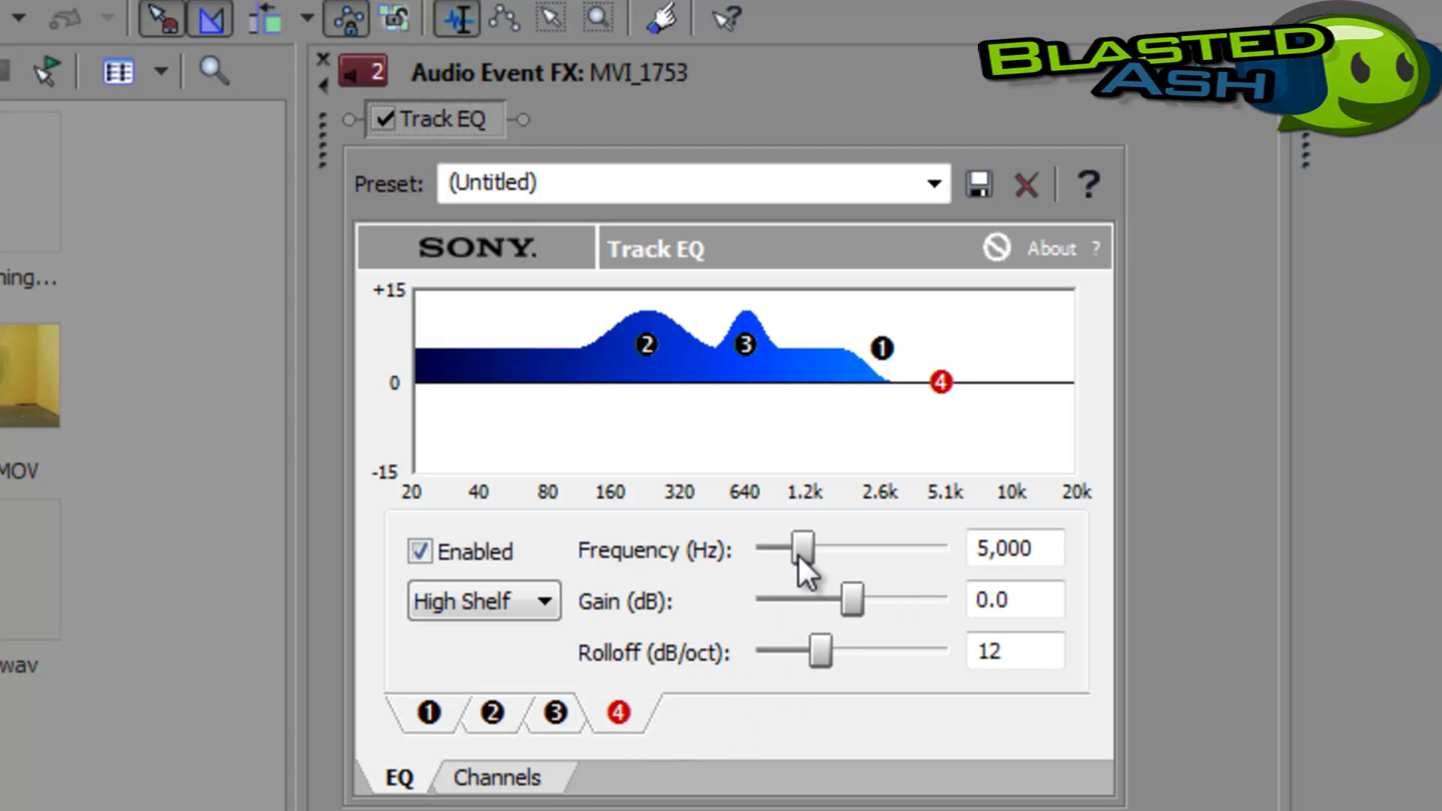
pyautogui.moveTo(799, 555)
pyautogui.mouseDown()
pyautogui.moveTo(333, 296)
pyautogui.moveTo(359, 316)
pyautogui.mouseUp()
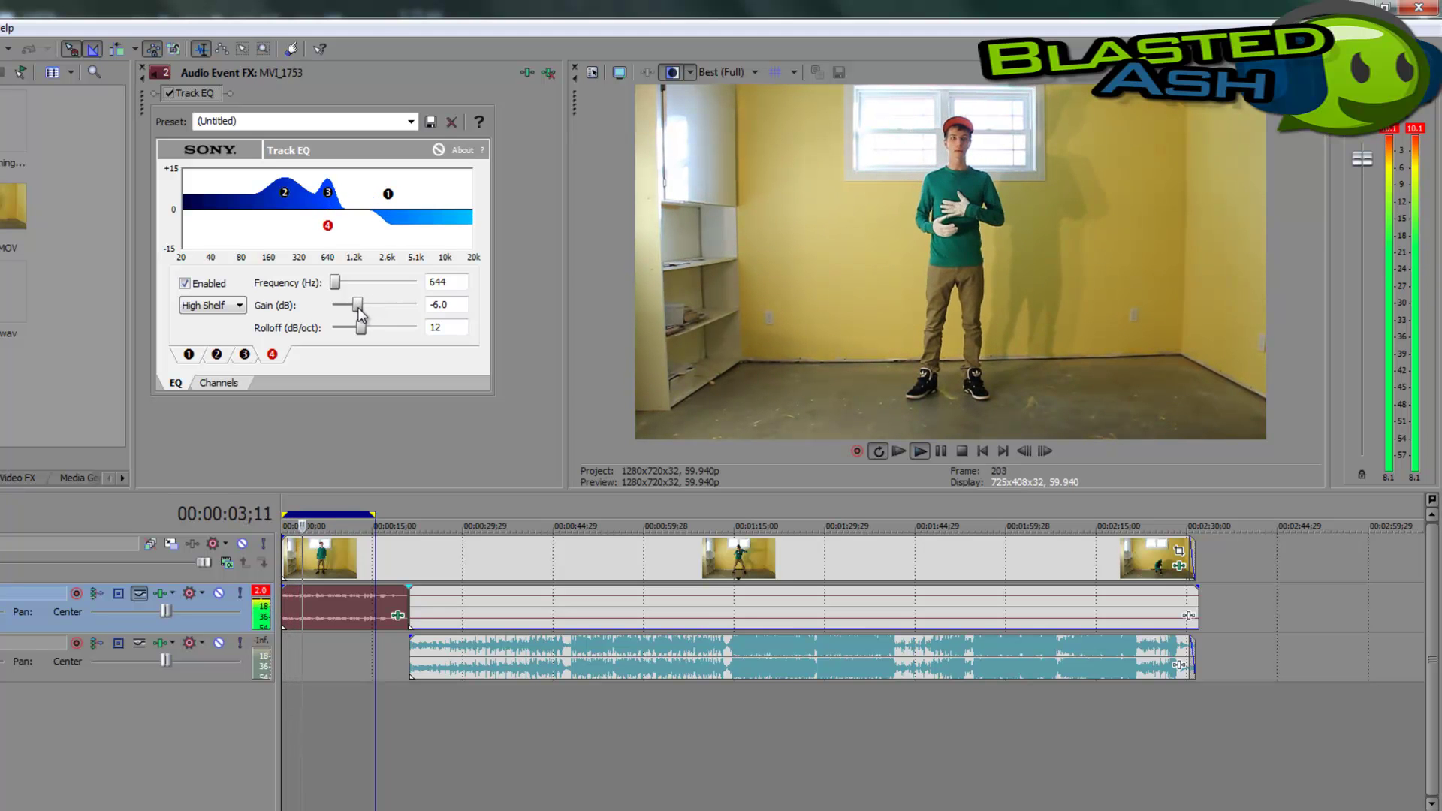
# Step: Lower the output volume, ease band 4's rolloff to 6 dB/oct, and reduce band 2's peak to 3.7 dB
pyautogui.moveTo(1362, 160); pyautogui.dragTo(1365, 189)
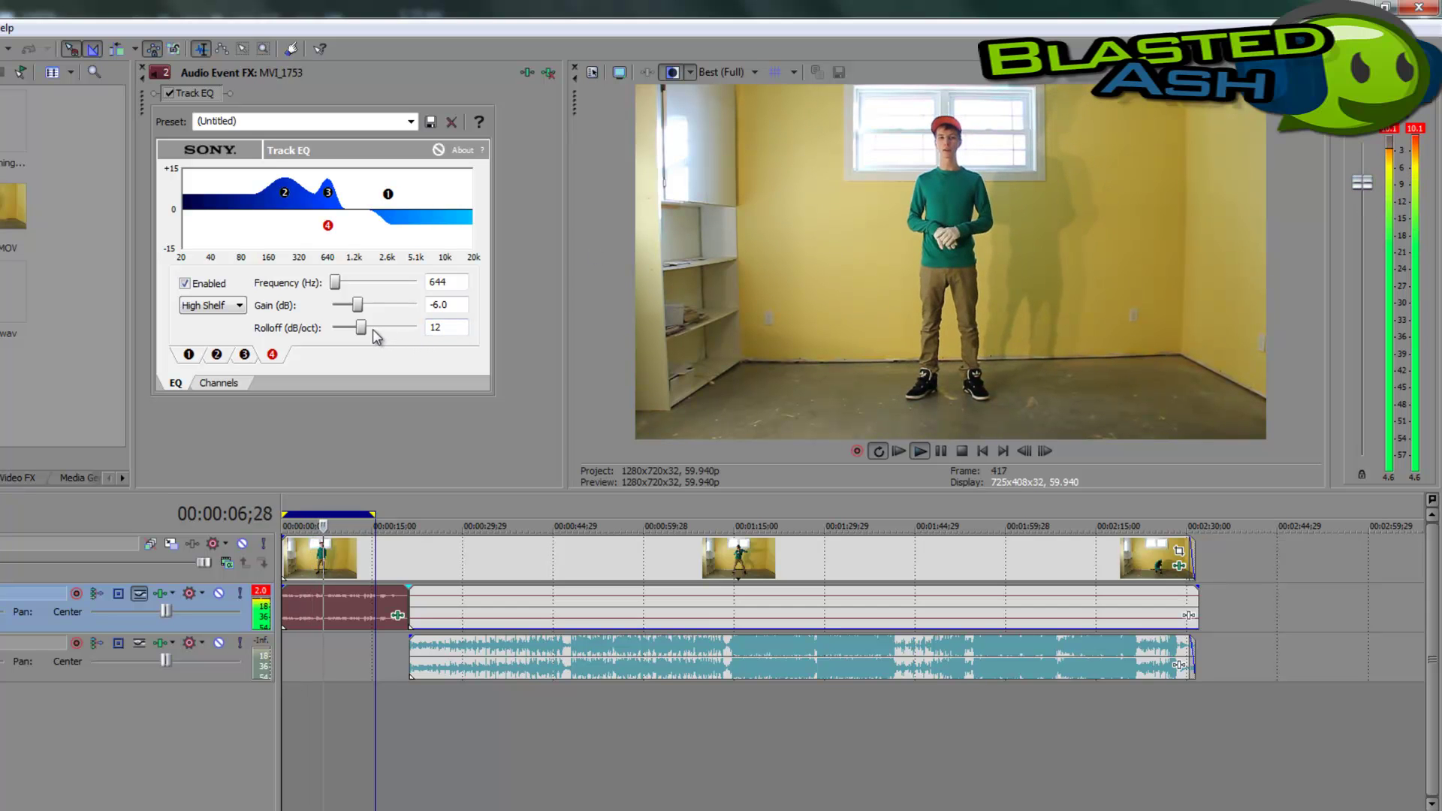
pyautogui.moveTo(362, 330); pyautogui.dragTo(336, 328)
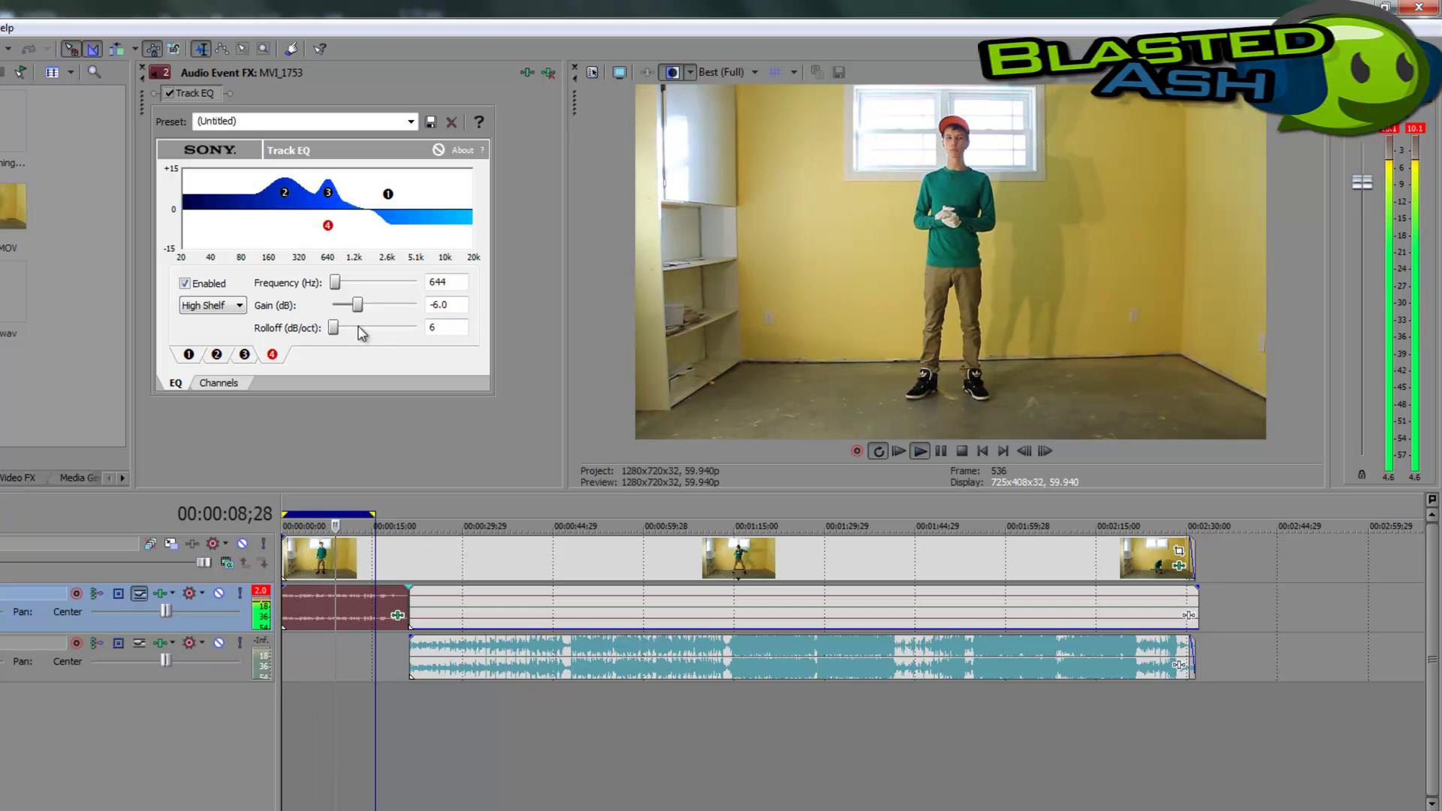
pyautogui.click(244, 354)
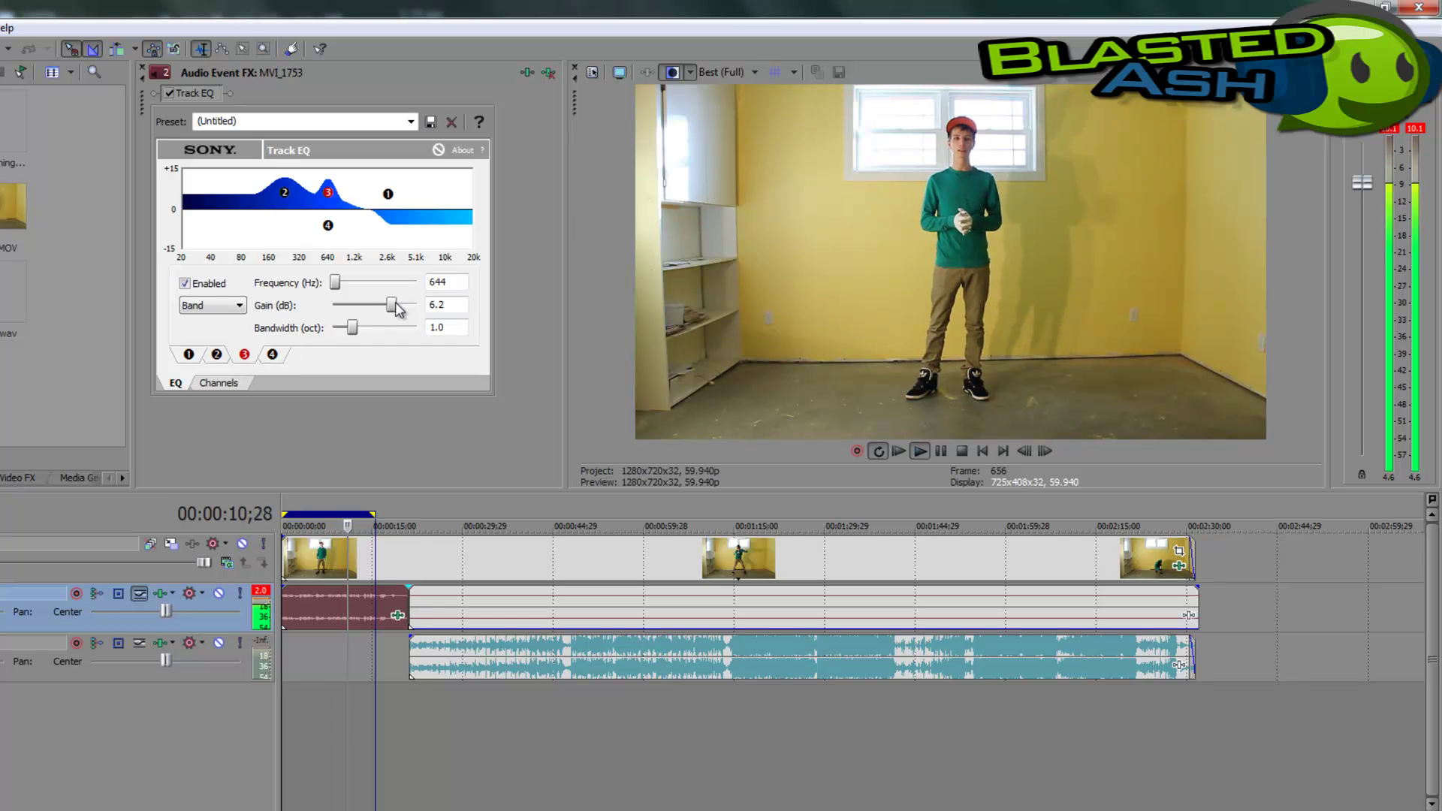
pyautogui.click(216, 354)
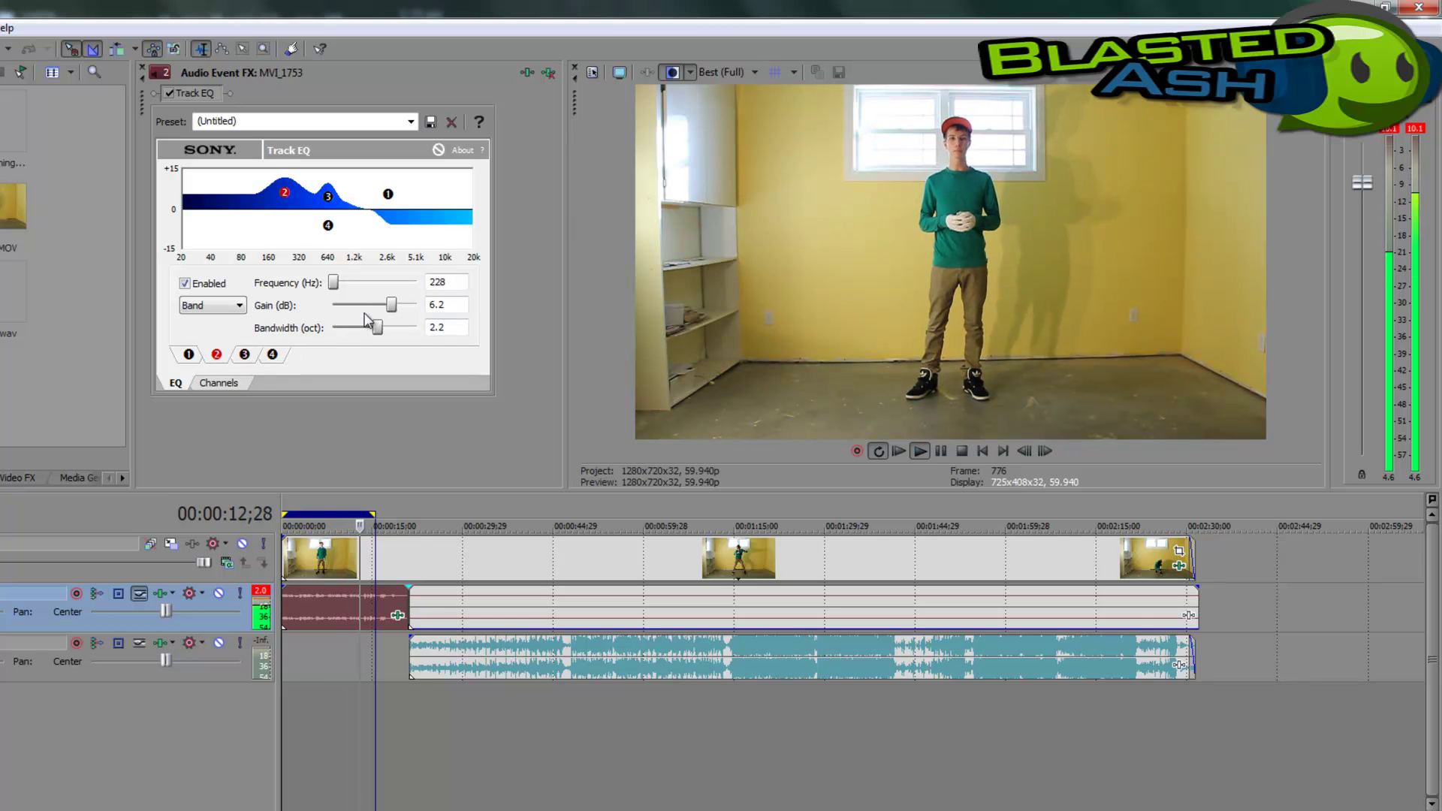
pyautogui.moveTo(393, 312); pyautogui.dragTo(384, 306)
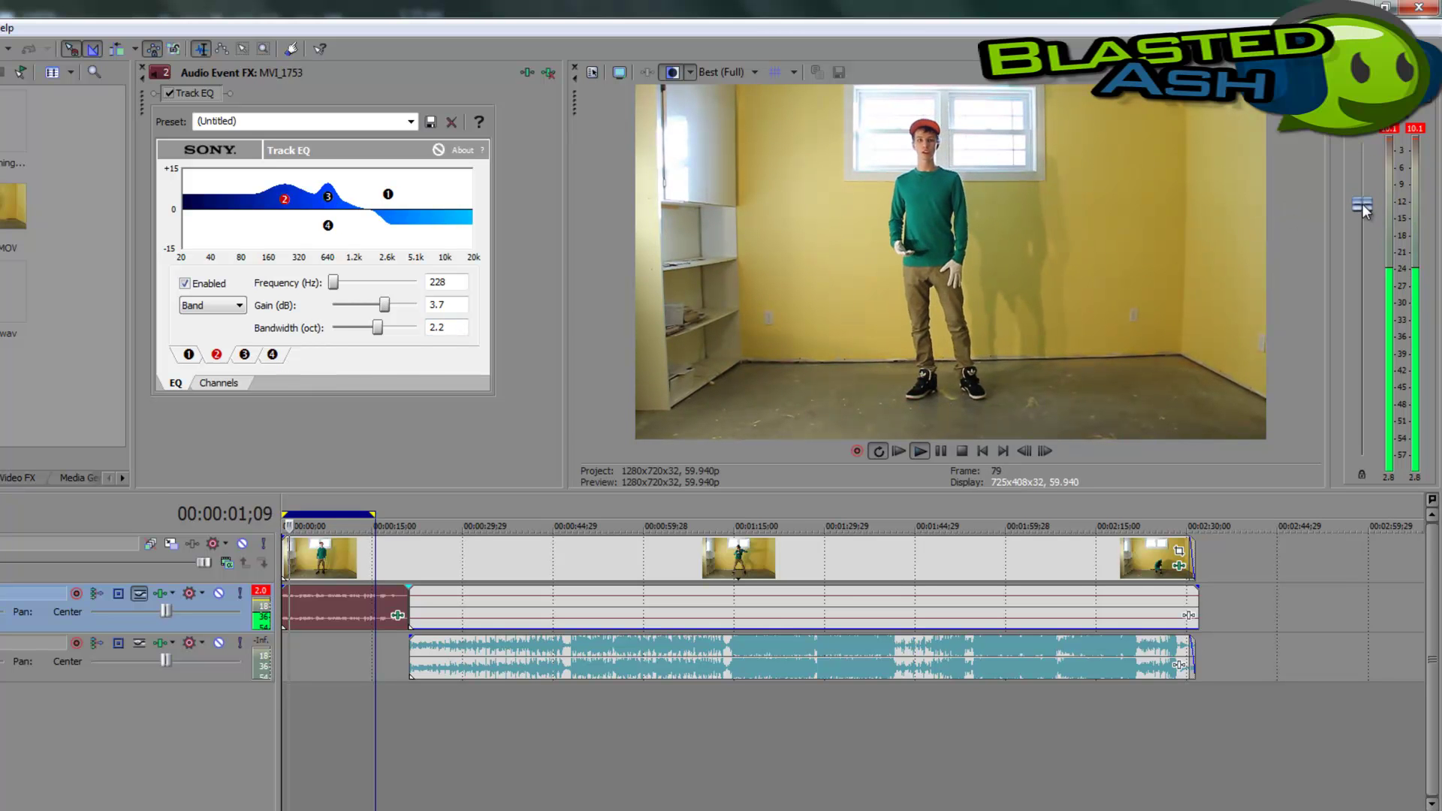
# Step: Return to band 4 and stop, resume, then stop playback to audition the finished EQ
pyautogui.click(272, 354)
pyautogui.press('Return')
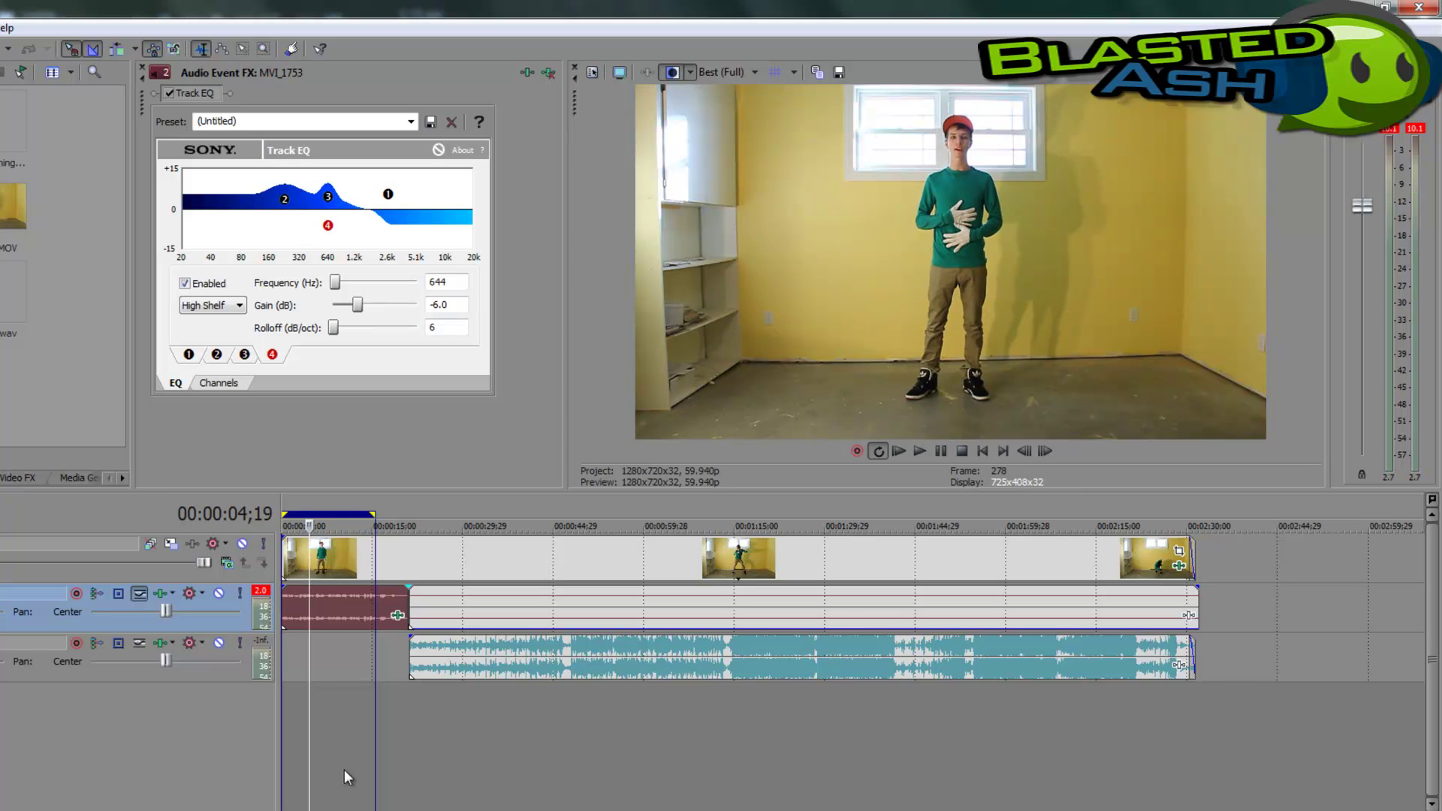
pyautogui.press('Return')
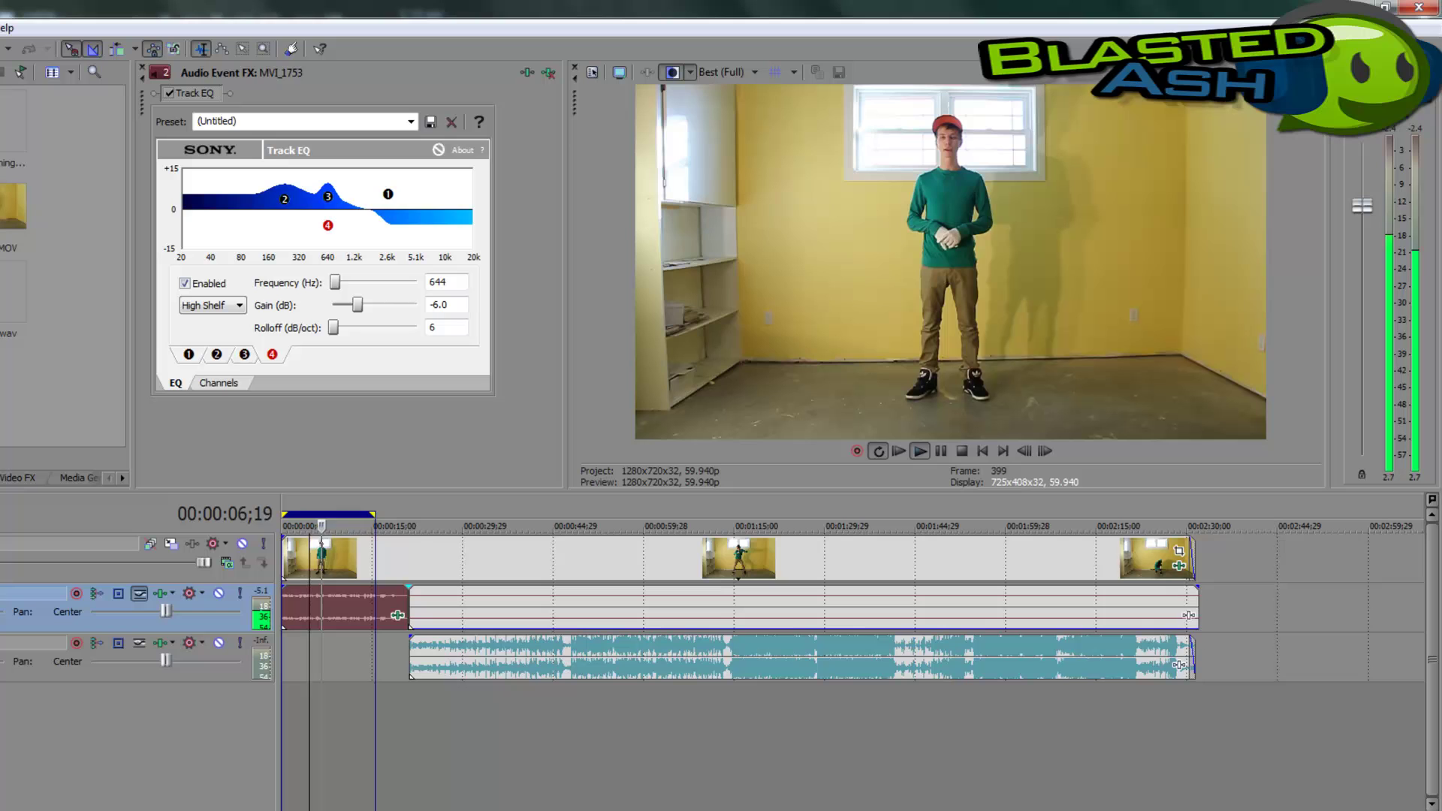
pyautogui.press('Return')
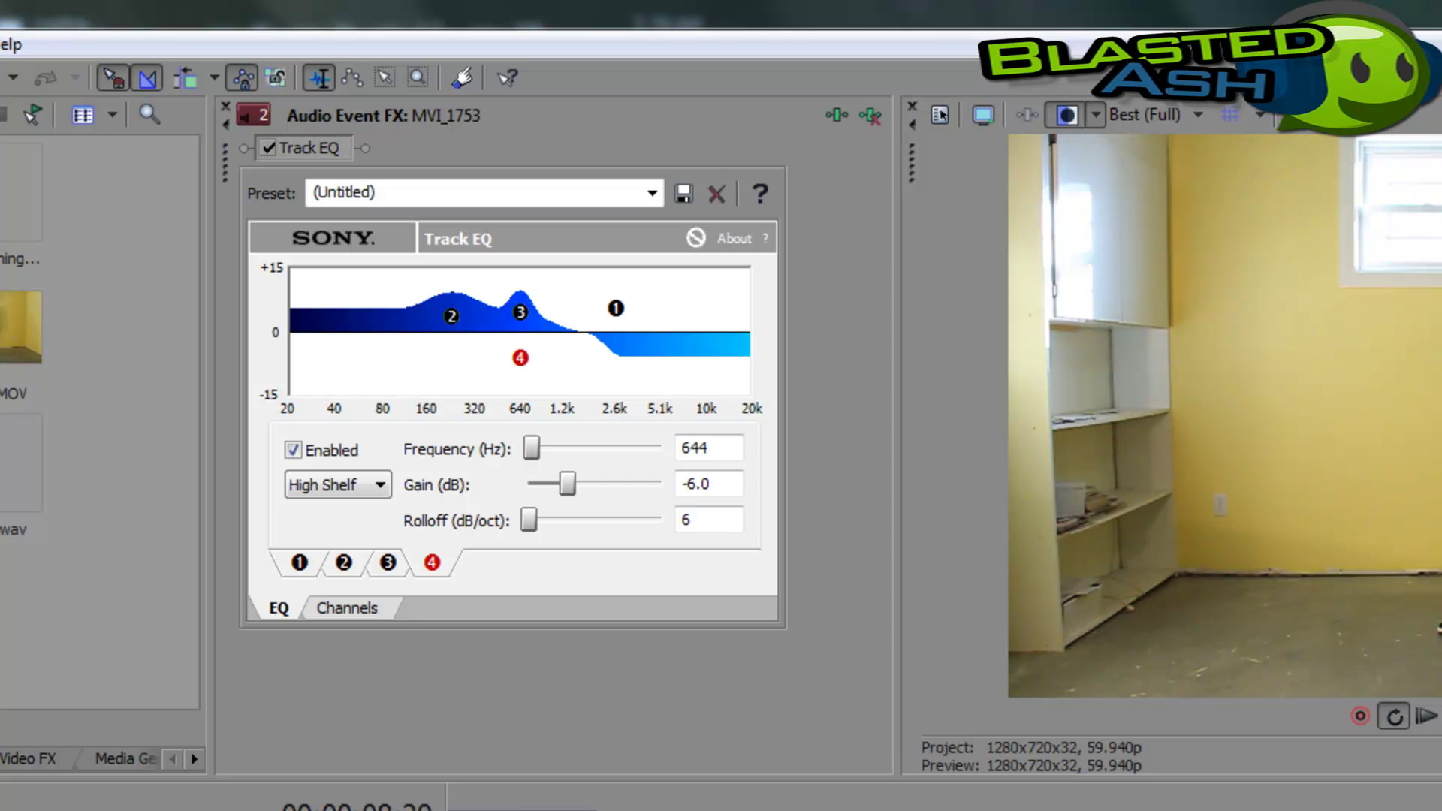
pyautogui.click(268, 147)
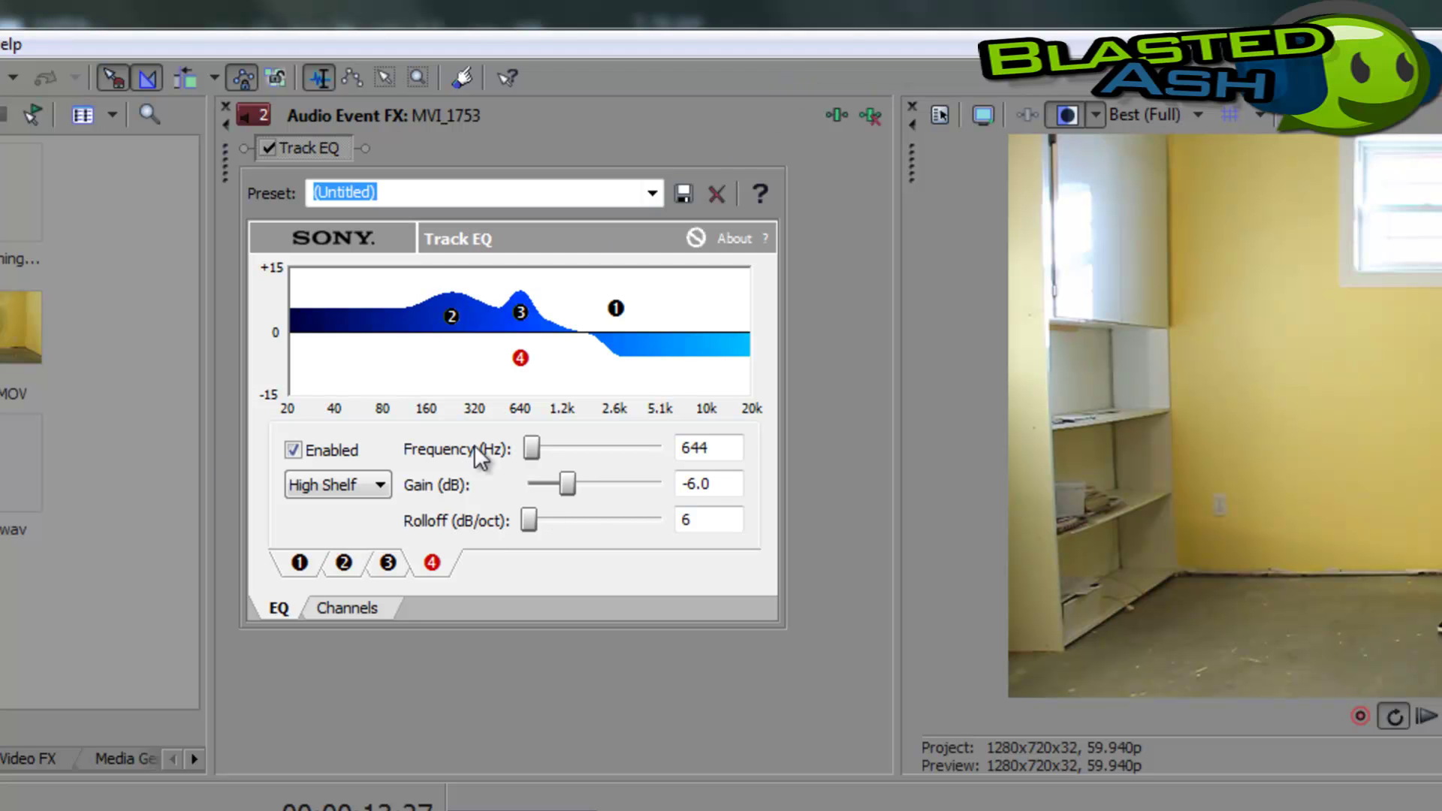
pyautogui.click(388, 561)
pyautogui.click(299, 562)
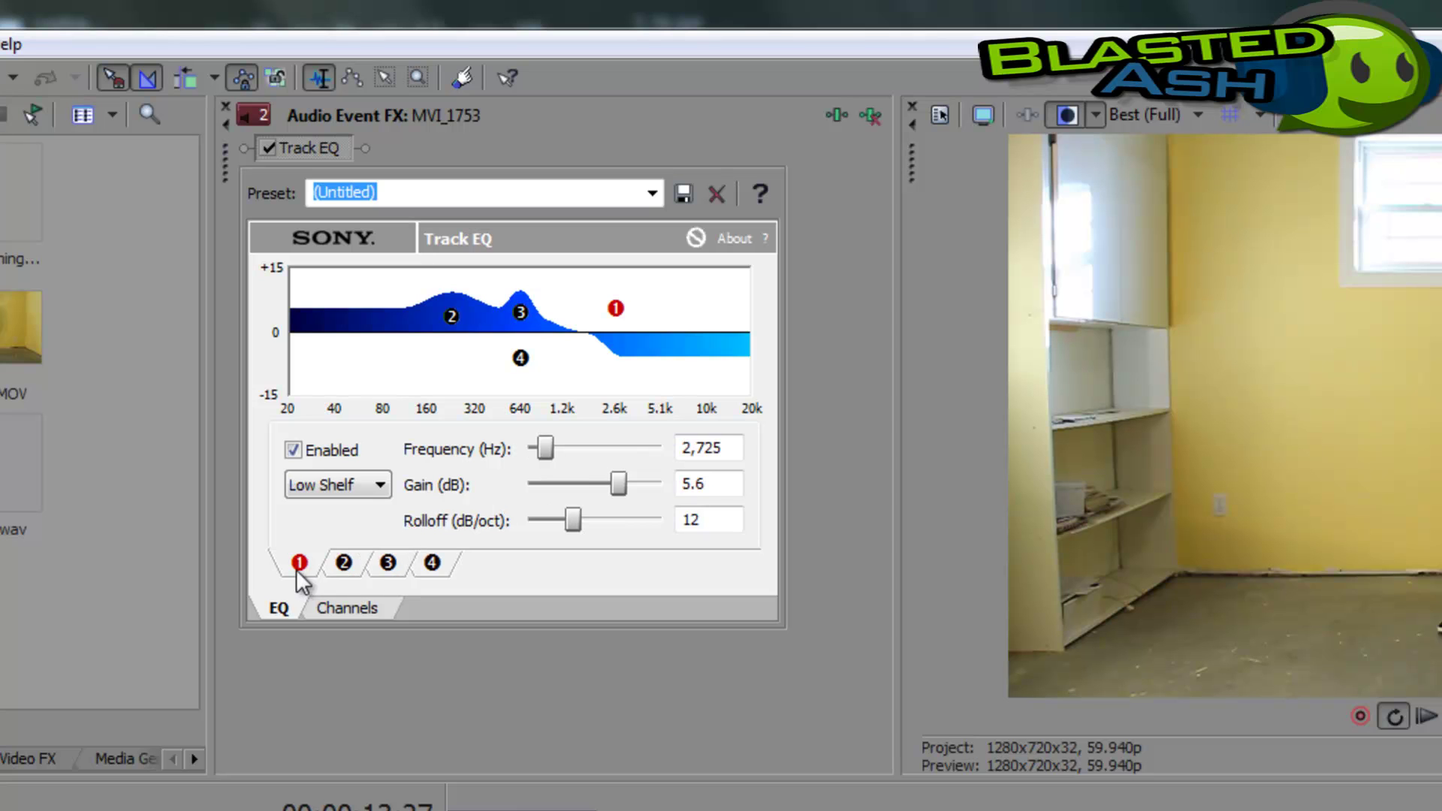
pyautogui.click(341, 563)
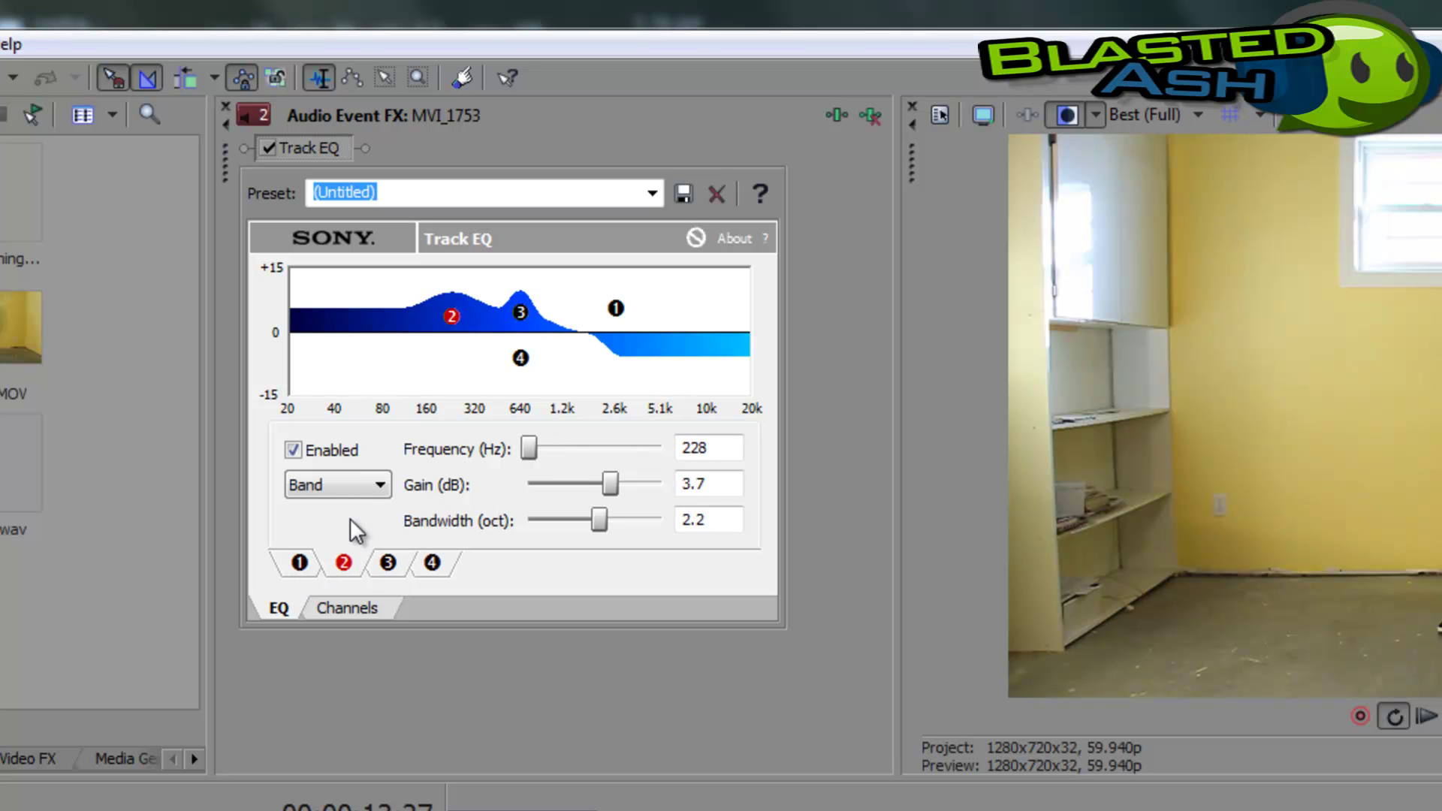